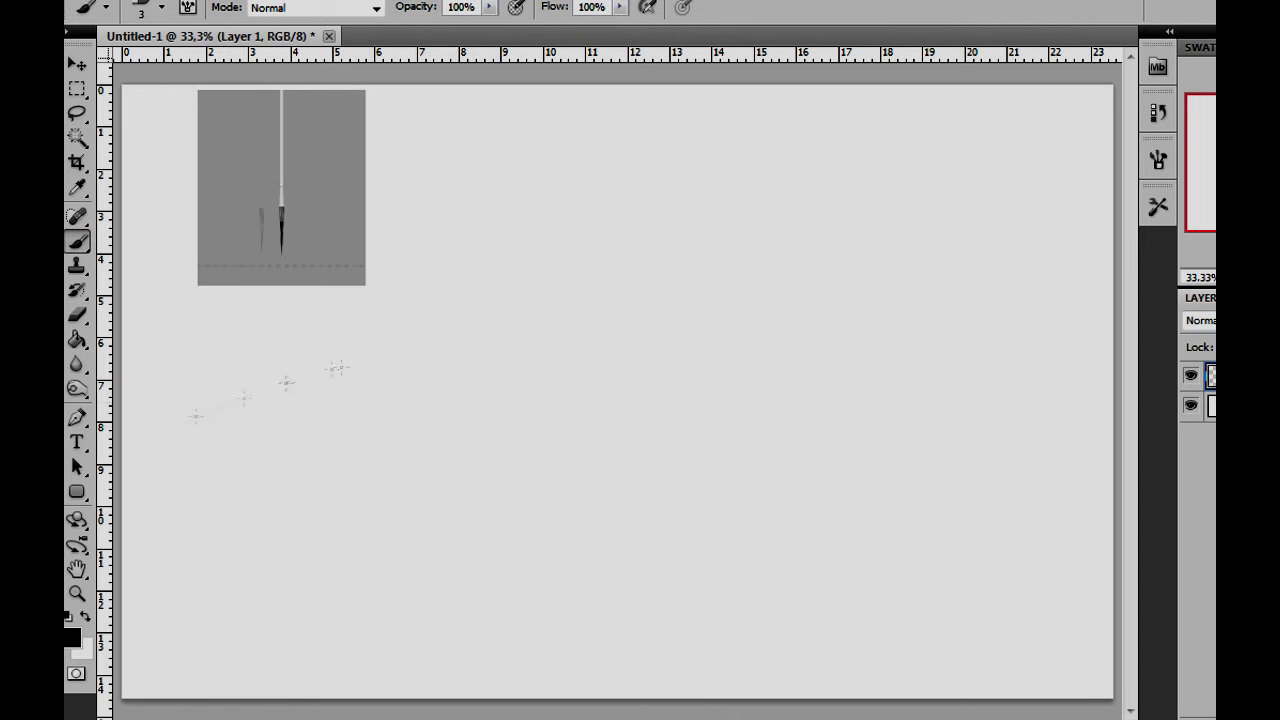
Lay down the long body lines, arched cockpit and engine cover, and enter 3000 for image size
{"action": "mouse_move", "coordinate": [160, 415]}
{"action": "left_mouse_down"}
{"action": "mouse_move", "coordinate": [430, 357]}
{"action": "mouse_move", "coordinate": [748, 350]}
{"action": "left_mouse_up"}
{"action": "mouse_move", "coordinate": [165, 432]}
{"action": "left_mouse_down"}
{"action": "mouse_move", "coordinate": [440, 400]}
{"action": "mouse_move", "coordinate": [722, 418]}
{"action": "left_mouse_up"}
{"action": "left_click_drag", "start_coordinate": [632, 406], "coordinate": [770, 425]}
{"action": "left_click_drag", "start_coordinate": [690, 352], "coordinate": [917, 343]}
{"action": "left_click_drag", "start_coordinate": [735, 343], "coordinate": [812, 330]}
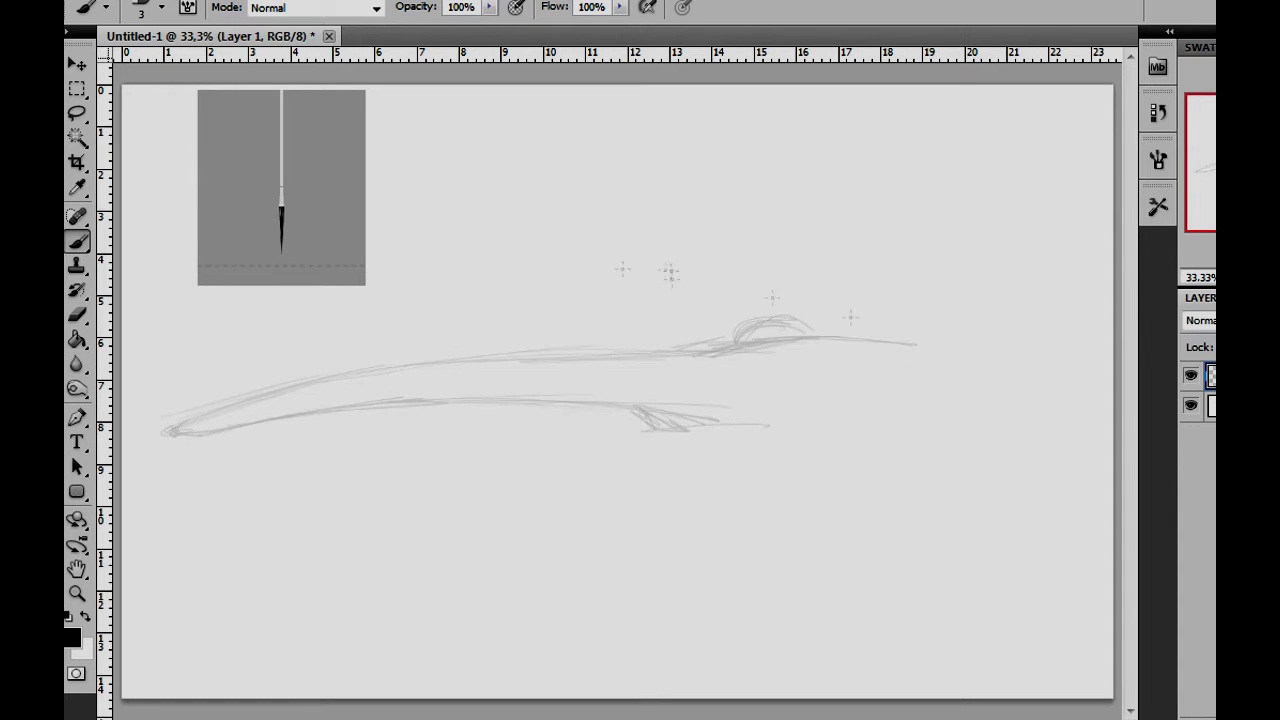
{"action": "mouse_move", "coordinate": [817, 265]}
{"action": "left_mouse_down"}
{"action": "mouse_move", "coordinate": [930, 270]}
{"action": "mouse_move", "coordinate": [1090, 340]}
{"action": "left_mouse_up"}
{"action": "key", "text": "ctrl+alt+i"}
{"action": "type", "text": "3000"}
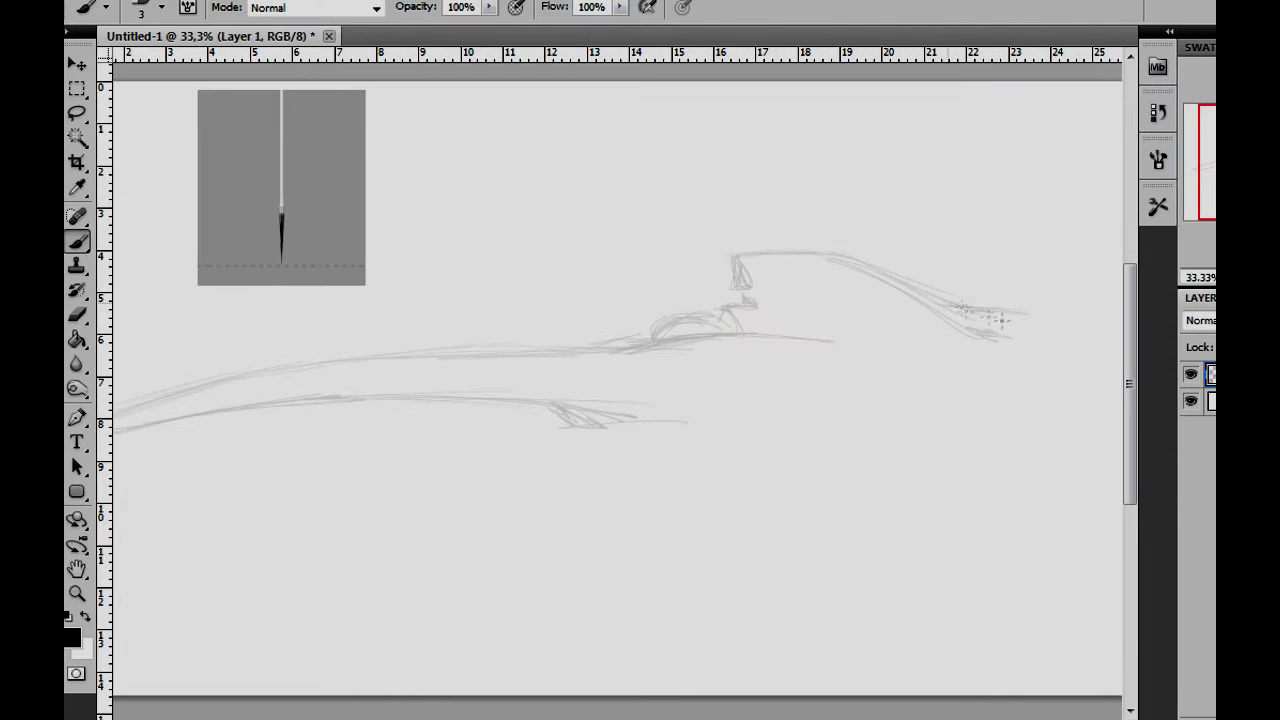
Reinforce the body line near the cockpit and hatch below the sidepod and under the car
{"action": "left_click_drag", "start_coordinate": [695, 335], "coordinate": [780, 333]}
{"action": "mouse_move", "coordinate": [684, 360]}
{"action": "left_mouse_down"}
{"action": "mouse_move", "coordinate": [792, 362]}
{"action": "mouse_move", "coordinate": [760, 372]}
{"action": "left_mouse_up"}
{"action": "left_click_drag", "start_coordinate": [724, 324], "coordinate": [826, 338]}
{"action": "left_click_drag", "start_coordinate": [740, 292], "coordinate": [806, 291]}
{"action": "left_click_drag", "start_coordinate": [590, 420], "coordinate": [625, 447]}
Sketch the car's front section toward the nose and reinforce the upper body line
{"action": "left_click_drag", "start_coordinate": [870, 378], "coordinate": [1070, 360]}
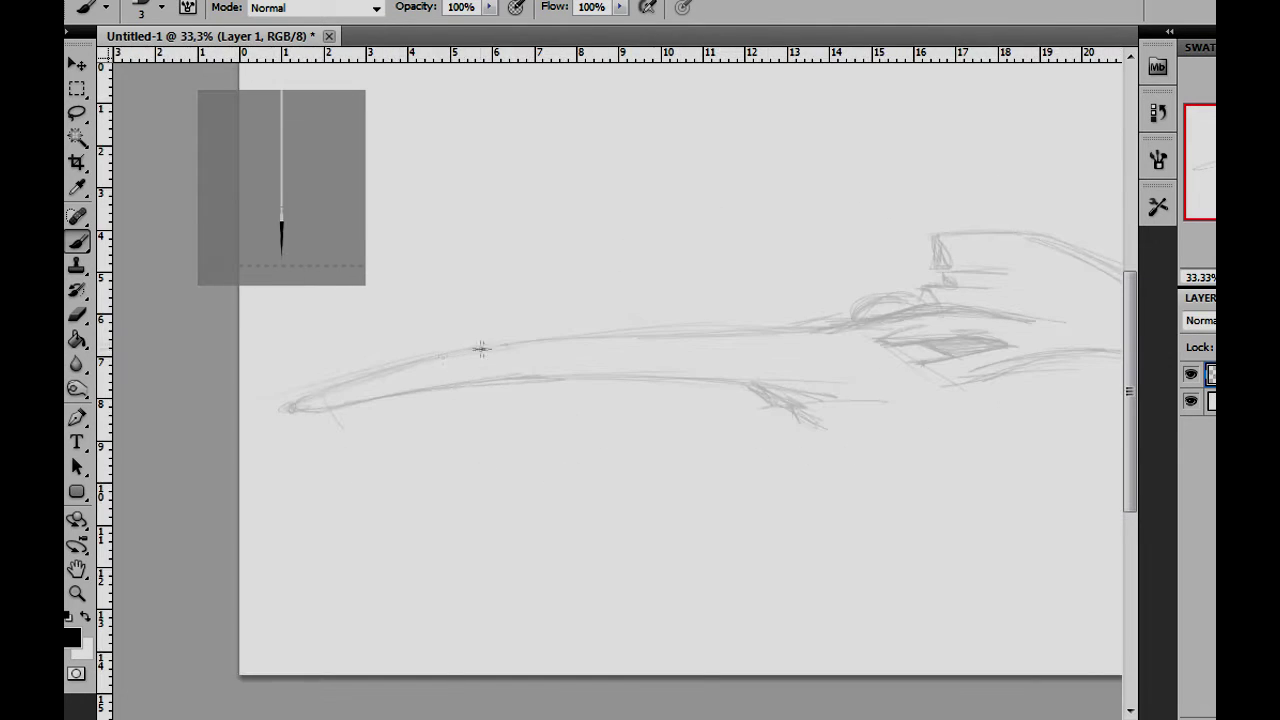
{"action": "mouse_move", "coordinate": [282, 410]}
{"action": "left_mouse_down"}
{"action": "mouse_move", "coordinate": [464, 358]}
{"action": "mouse_move", "coordinate": [630, 382]}
{"action": "left_mouse_up"}
{"action": "left_click_drag", "start_coordinate": [520, 346], "coordinate": [764, 326]}
{"action": "mouse_move", "coordinate": [556, 336]}
{"action": "left_mouse_down"}
{"action": "mouse_move", "coordinate": [444, 364]}
{"action": "mouse_move", "coordinate": [588, 345]}
{"action": "left_mouse_up"}
{"action": "mouse_move", "coordinate": [981, 379]}
{"action": "left_mouse_down"}
{"action": "mouse_move", "coordinate": [748, 376]}
{"action": "mouse_move", "coordinate": [965, 340]}
{"action": "left_mouse_up"}
Draw front wing strokes angling down under the nose and hatch around the rear wheel area
{"action": "left_click_drag", "start_coordinate": [420, 360], "coordinate": [345, 426]}
{"action": "left_click_drag", "start_coordinate": [380, 364], "coordinate": [310, 422]}
{"action": "mouse_move", "coordinate": [390, 430]}
{"action": "left_mouse_down"}
{"action": "mouse_move", "coordinate": [460, 364]}
{"action": "mouse_move", "coordinate": [632, 354]}
{"action": "left_mouse_up"}
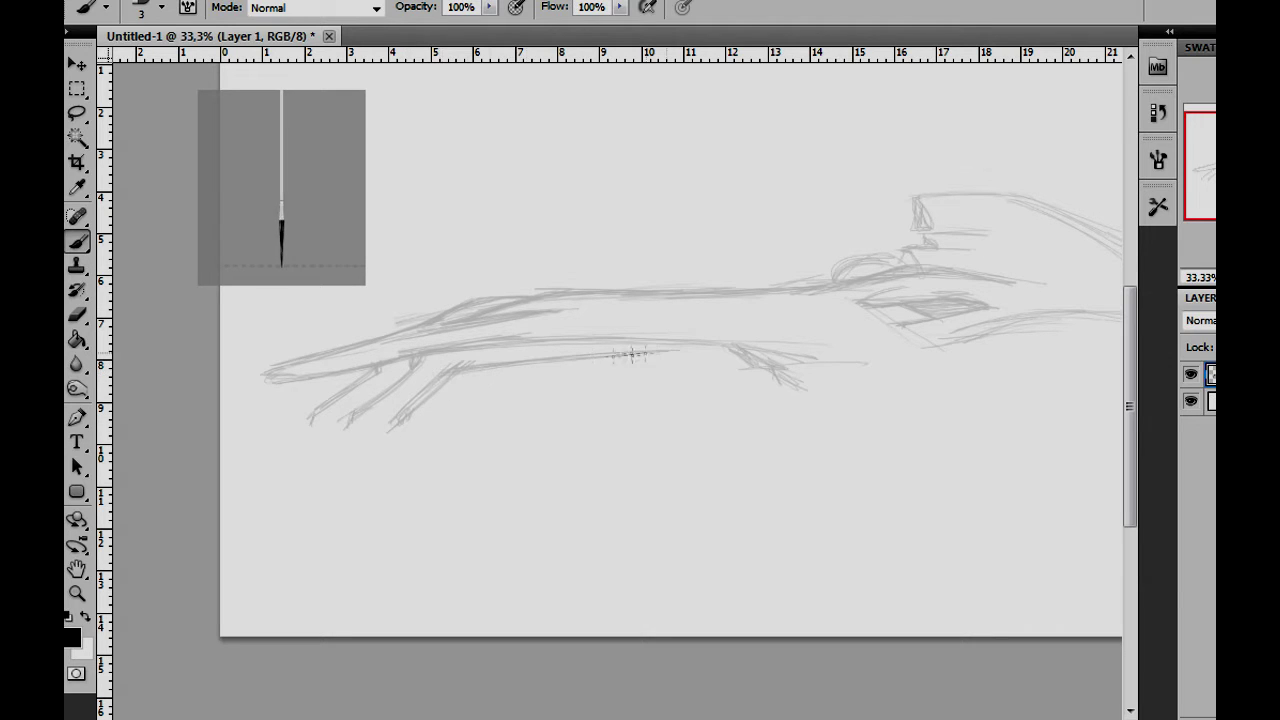
{"action": "left_click_drag", "start_coordinate": [705, 322], "coordinate": [766, 320]}
{"action": "left_click_drag", "start_coordinate": [740, 345], "coordinate": [776, 373]}
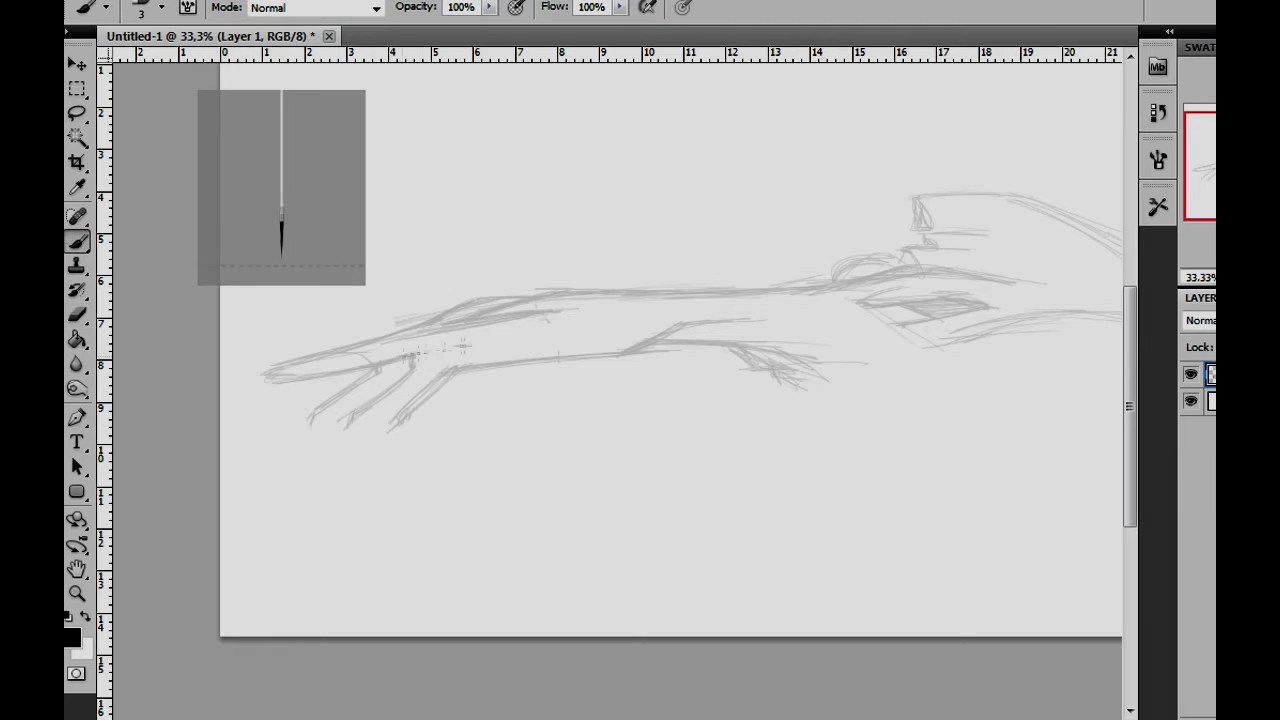
Replace stray rear hatching with a long lower body line and long floor lines toward the rear
{"action": "mouse_move", "coordinate": [568, 342]}
{"action": "left_mouse_down"}
{"action": "mouse_move", "coordinate": [640, 335]}
{"action": "mouse_move", "coordinate": [840, 370]}
{"action": "mouse_move", "coordinate": [770, 380]}
{"action": "left_mouse_up"}
{"action": "left_click_drag", "start_coordinate": [700, 355], "coordinate": [785, 390]}
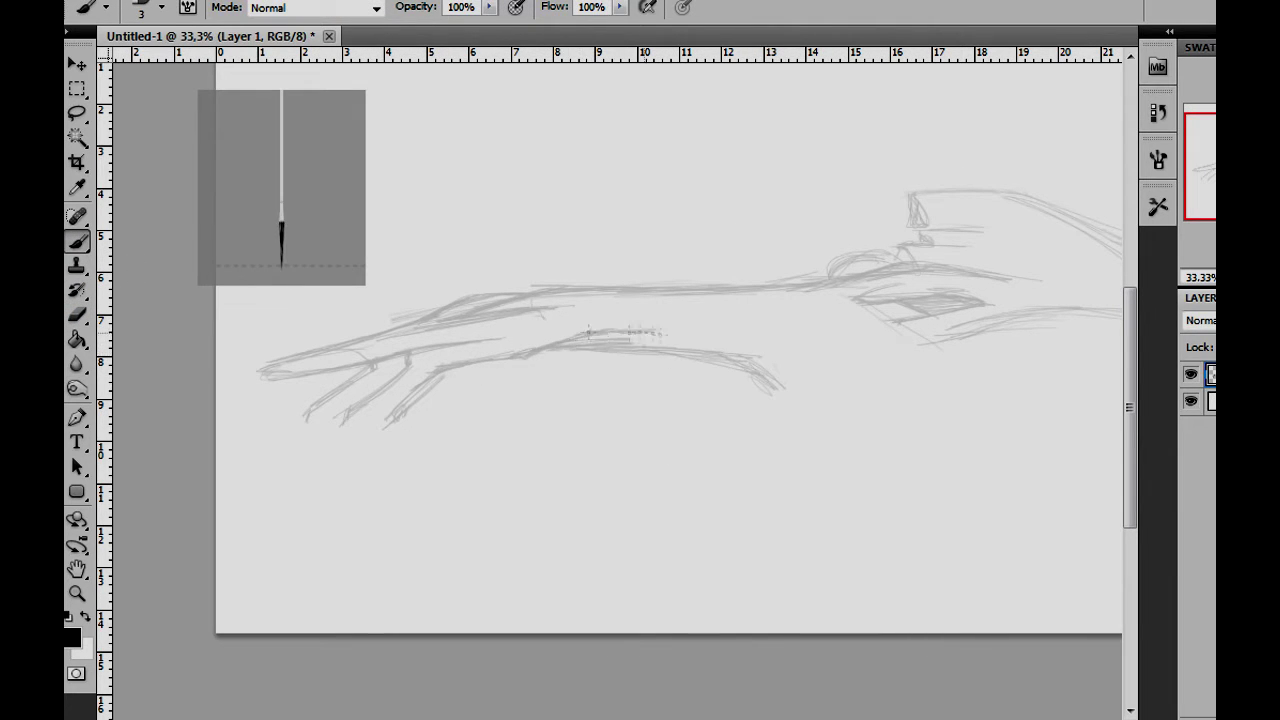
{"action": "left_click_drag", "start_coordinate": [1040, 390], "coordinate": [458, 424]}
{"action": "left_click_drag", "start_coordinate": [650, 395], "coordinate": [520, 420]}
{"action": "key", "text": "e"}
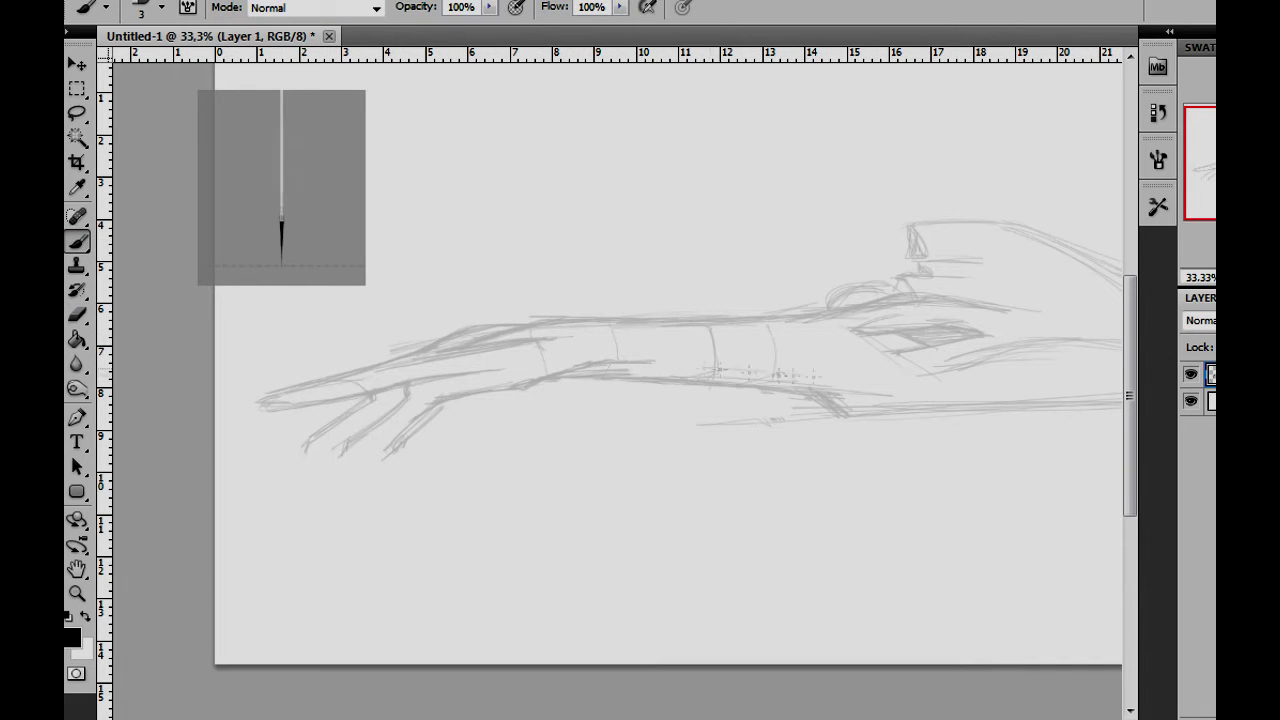
Draw the lower body curve, shape the pointed nose tip and add sweep lines beneath it
{"action": "left_click_drag", "start_coordinate": [700, 400], "coordinate": [280, 400]}
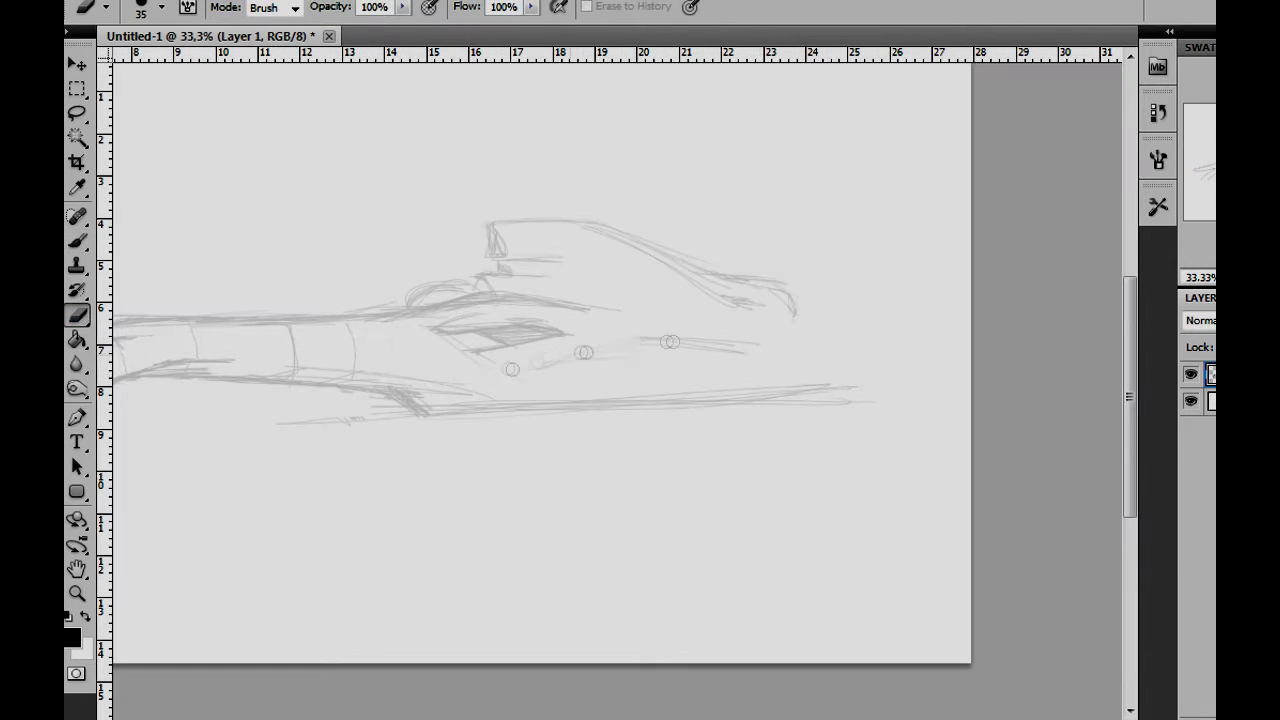
{"action": "mouse_move", "coordinate": [636, 345]}
{"action": "left_mouse_down"}
{"action": "mouse_move", "coordinate": [490, 372]}
{"action": "mouse_move", "coordinate": [804, 368]}
{"action": "left_mouse_up"}
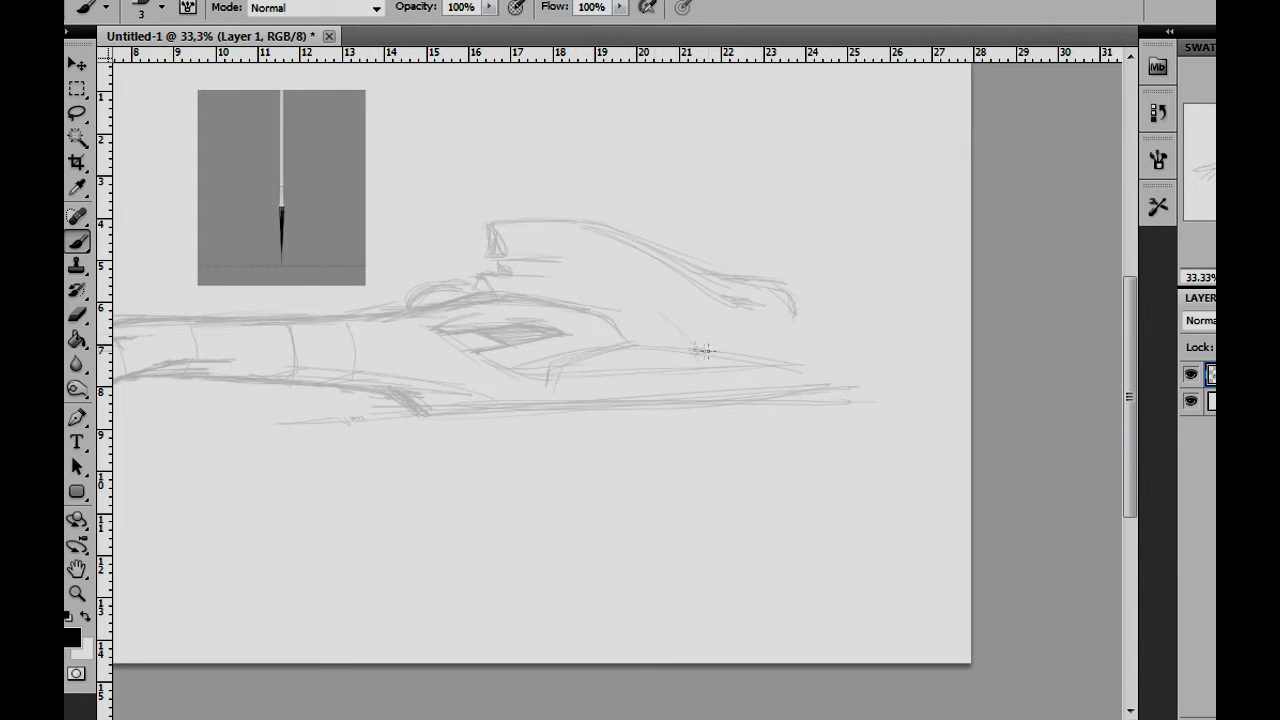
{"action": "mouse_move", "coordinate": [600, 305]}
{"action": "left_mouse_down"}
{"action": "mouse_move", "coordinate": [855, 350]}
{"action": "mouse_move", "coordinate": [875, 372]}
{"action": "mouse_move", "coordinate": [732, 392]}
{"action": "left_mouse_up"}
{"action": "left_click_drag", "start_coordinate": [740, 285], "coordinate": [834, 370]}
Sketch the boxy rear wing with a vertical tail guide and the tail's edge lines
{"action": "left_click_drag", "start_coordinate": [880, 240], "coordinate": [893, 400]}
{"action": "left_click_drag", "start_coordinate": [770, 290], "coordinate": [935, 258]}
{"action": "left_click_drag", "start_coordinate": [810, 275], "coordinate": [900, 262]}
{"action": "left_click_drag", "start_coordinate": [830, 370], "coordinate": [898, 345]}
{"action": "left_click_drag", "start_coordinate": [850, 290], "coordinate": [852, 335]}
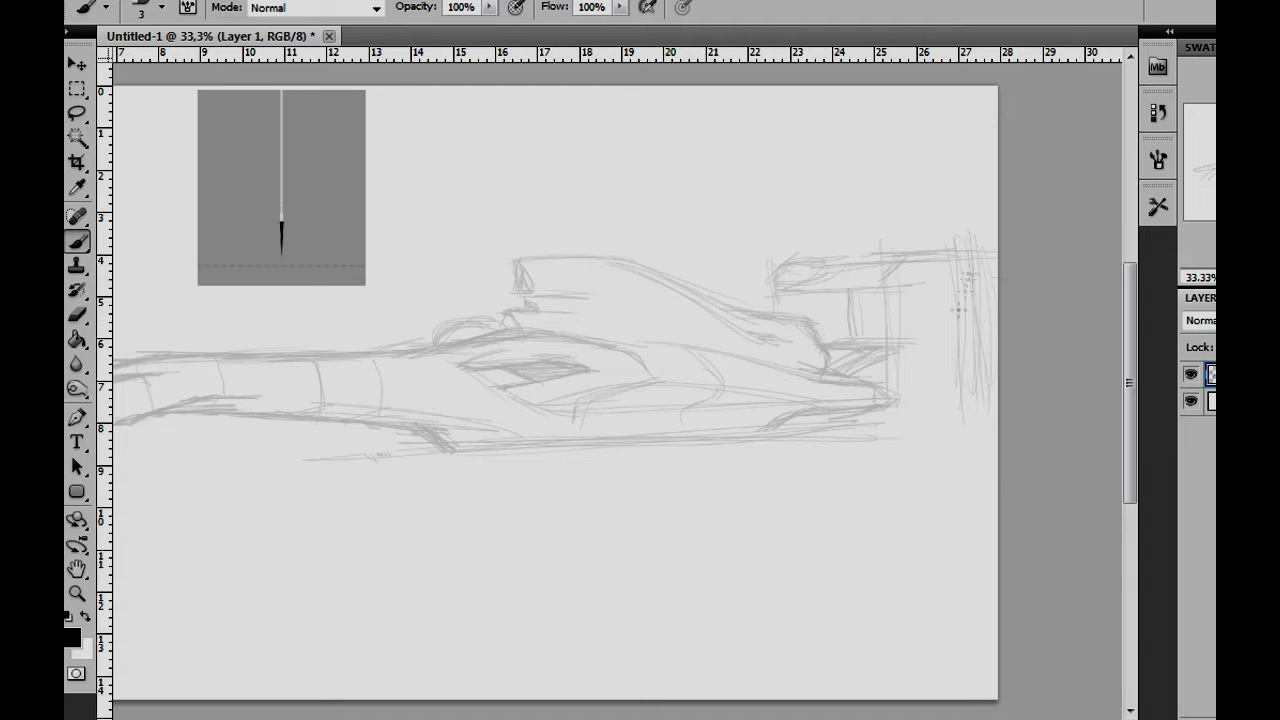
{"action": "left_click_drag", "start_coordinate": [888, 282], "coordinate": [984, 376]}
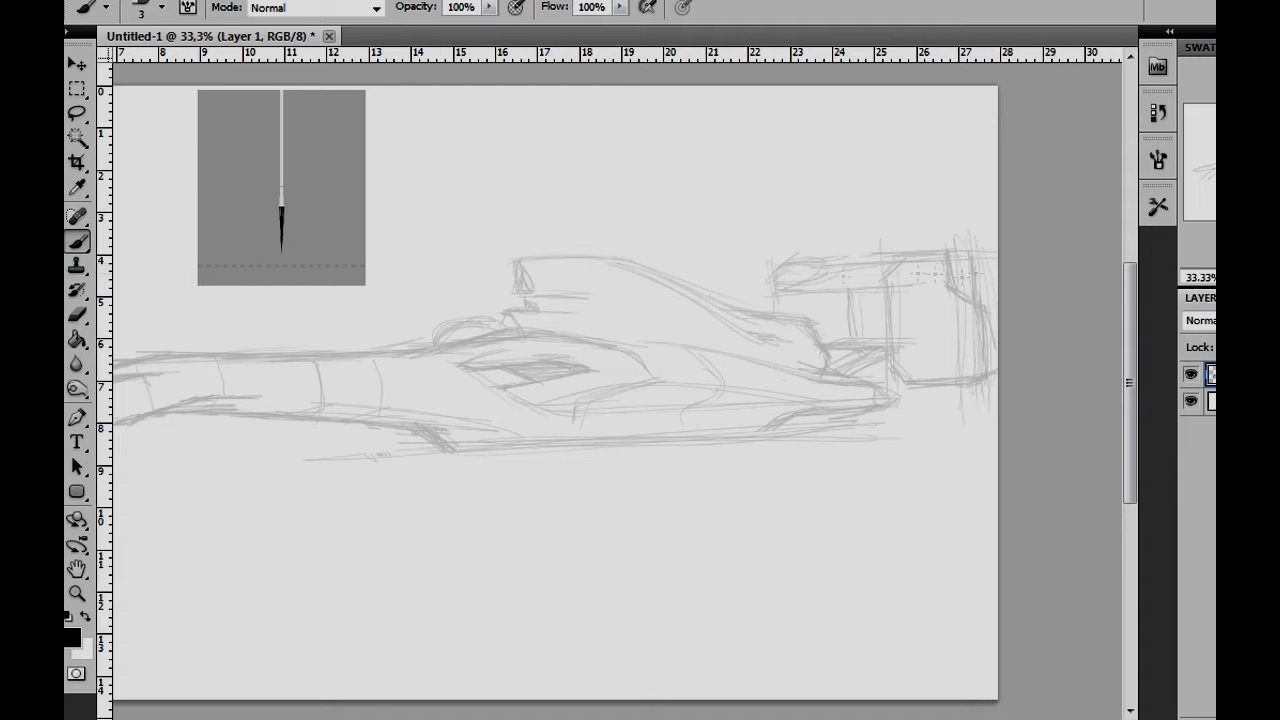
Extend the lower body lines along the car and add short strokes near the cockpit
{"action": "left_click_drag", "start_coordinate": [885, 300], "coordinate": [1190, 270]}
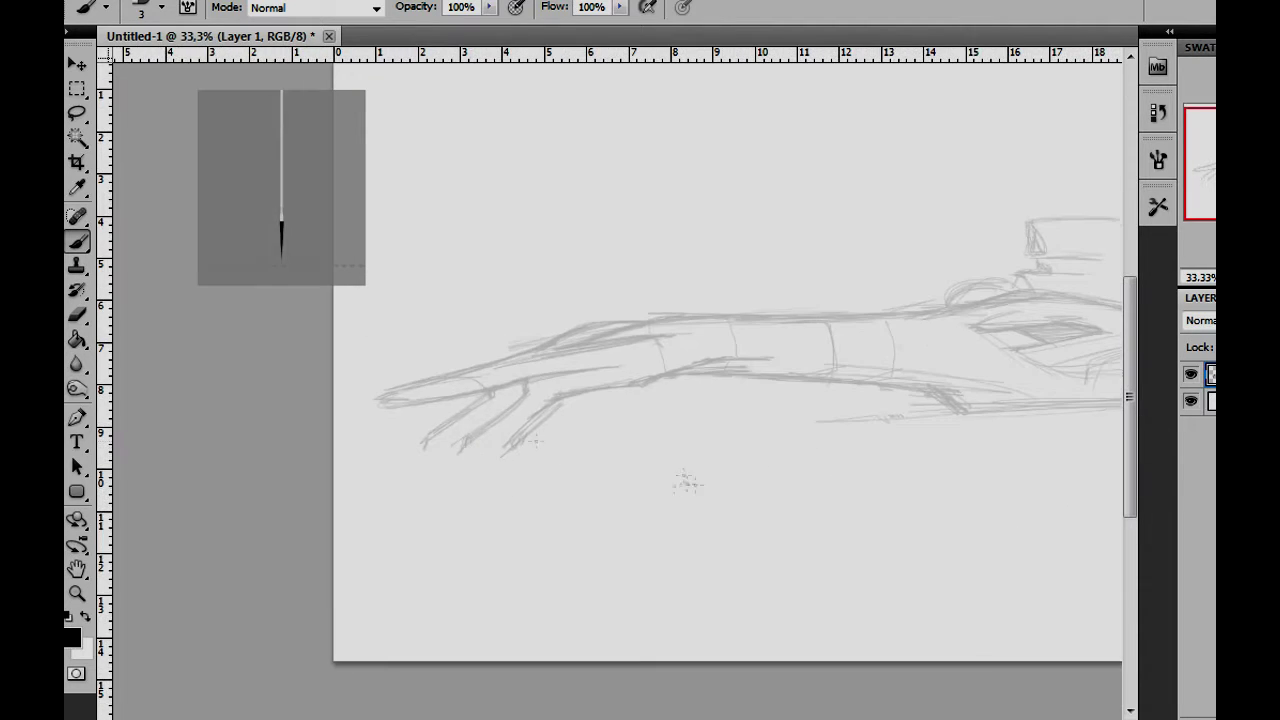
{"action": "mouse_move", "coordinate": [628, 415]}
{"action": "left_mouse_down"}
{"action": "mouse_move", "coordinate": [860, 425]}
{"action": "mouse_move", "coordinate": [689, 425]}
{"action": "mouse_move", "coordinate": [1050, 412]}
{"action": "left_mouse_up"}
{"action": "left_click_drag", "start_coordinate": [1050, 412], "coordinate": [836, 417]}
{"action": "left_click_drag", "start_coordinate": [760, 410], "coordinate": [920, 412]}
{"action": "left_click_drag", "start_coordinate": [368, 315], "coordinate": [728, 315]}
{"action": "left_click_drag", "start_coordinate": [728, 308], "coordinate": [662, 319]}
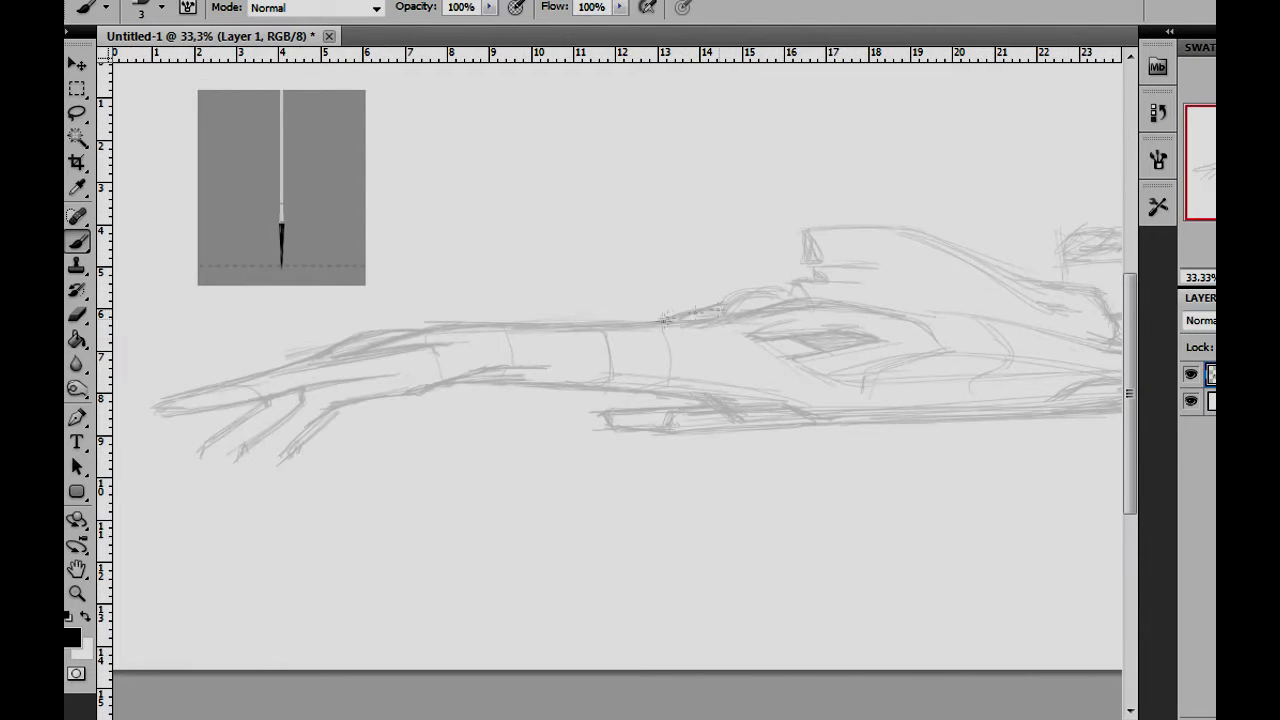
{"action": "left_click_drag", "start_coordinate": [816, 272], "coordinate": [581, 322]}
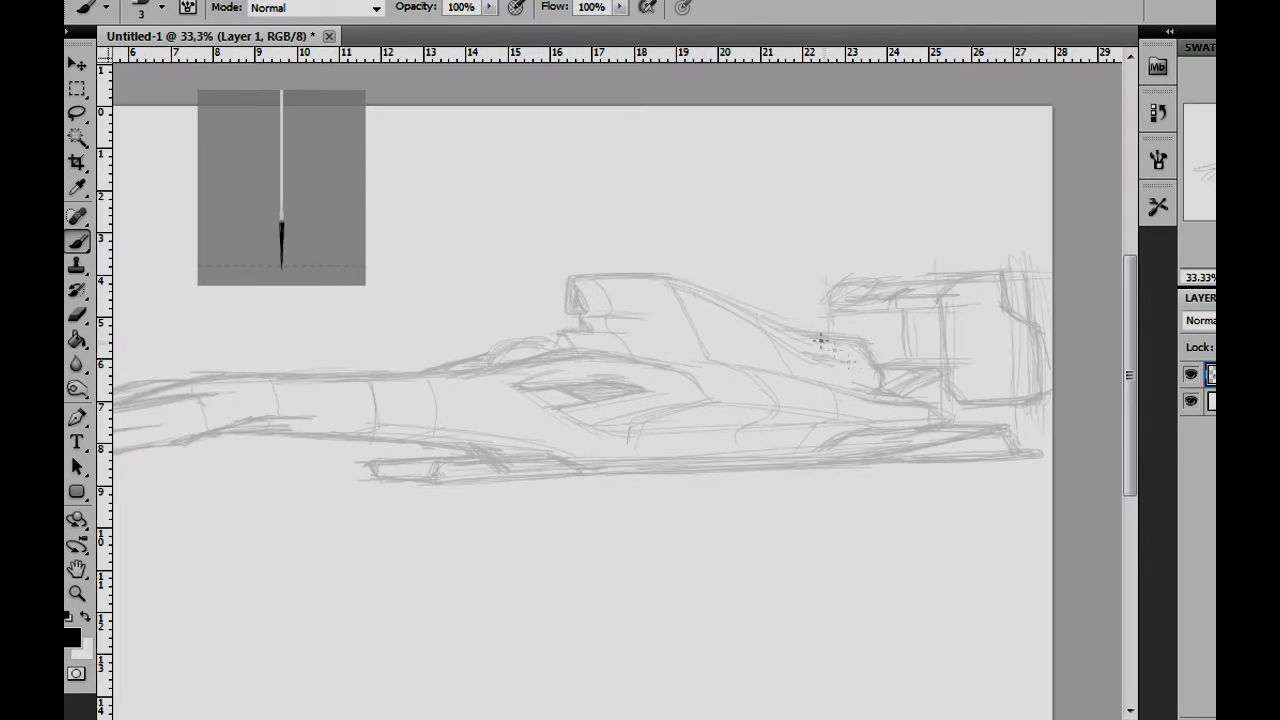
{"action": "left_click_drag", "start_coordinate": [840, 420], "coordinate": [1131, 406]}
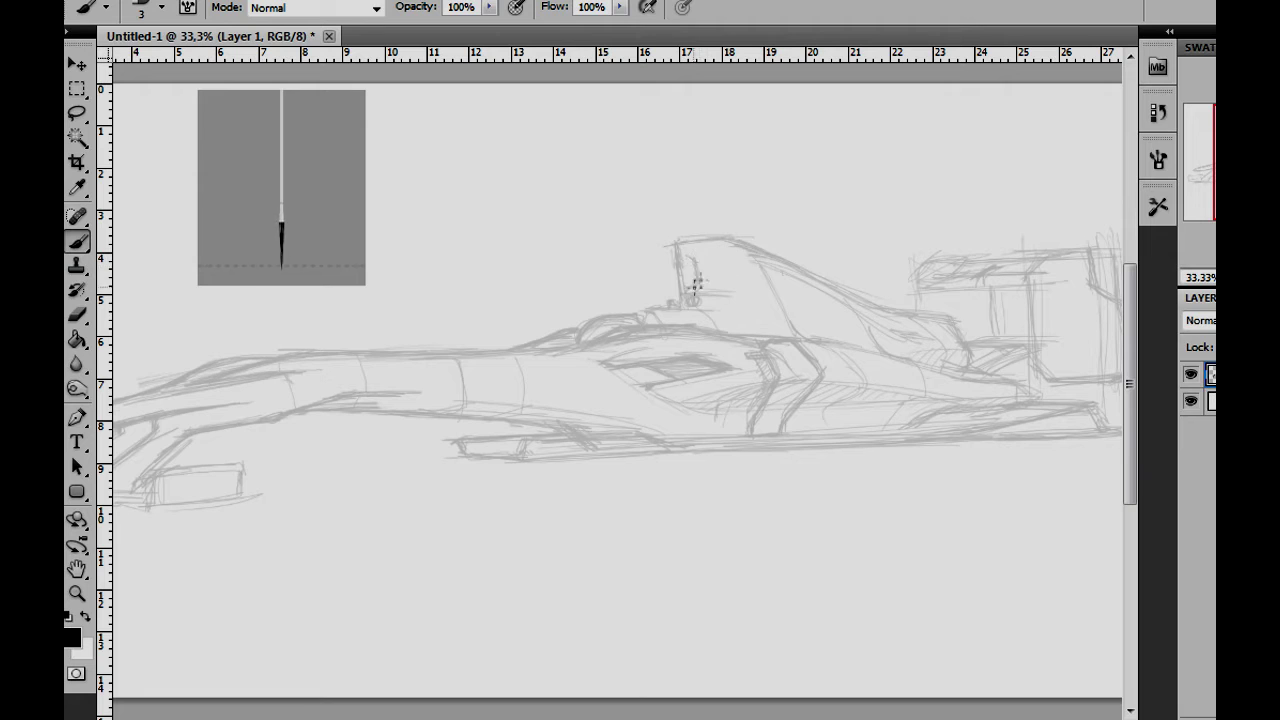
{"action": "left_click_drag", "start_coordinate": [920, 508], "coordinate": [758, 485]}
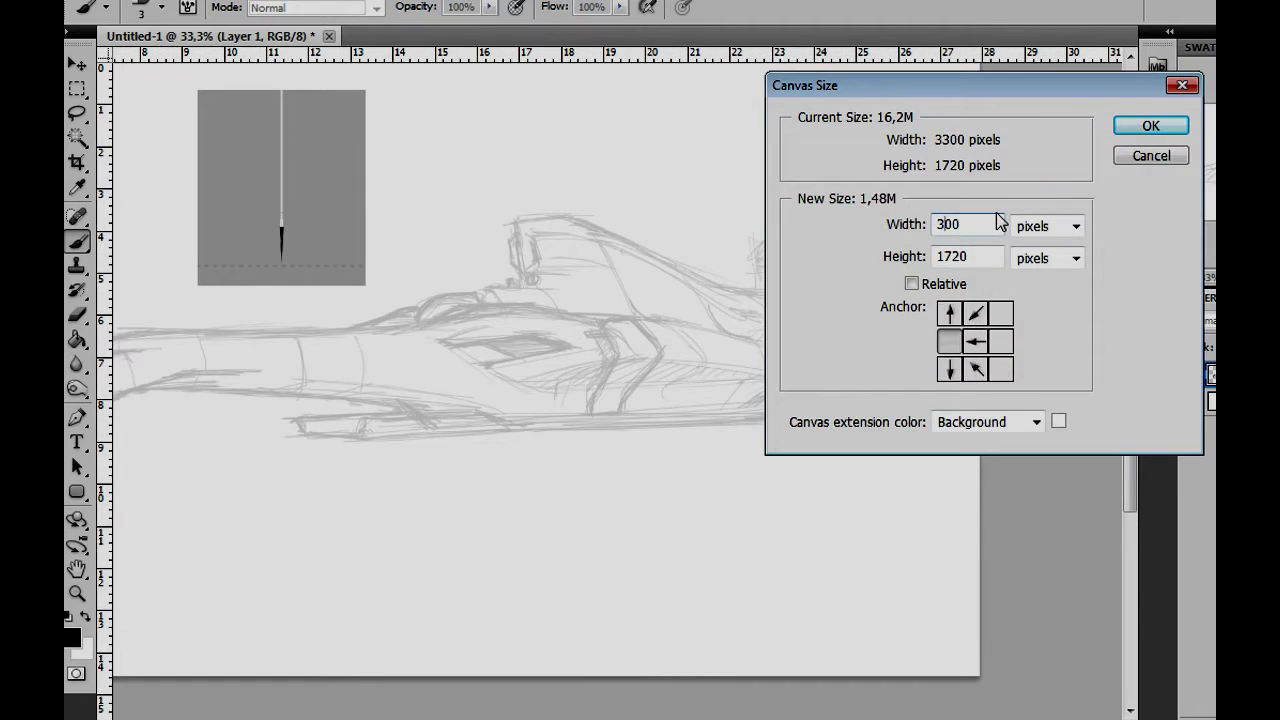
Sketch the rear wheel circle with axle guide lines and resize it with Free Transform
{"action": "left_click_drag", "start_coordinate": [840, 345], "coordinate": [966, 340]}
{"action": "left_click_drag", "start_coordinate": [886, 272], "coordinate": [888, 430]}
{"action": "mouse_move", "coordinate": [895, 300]}
{"action": "left_mouse_down"}
{"action": "mouse_move", "coordinate": [860, 370]}
{"action": "mouse_move", "coordinate": [935, 330]}
{"action": "mouse_move", "coordinate": [900, 322]}
{"action": "left_mouse_up"}
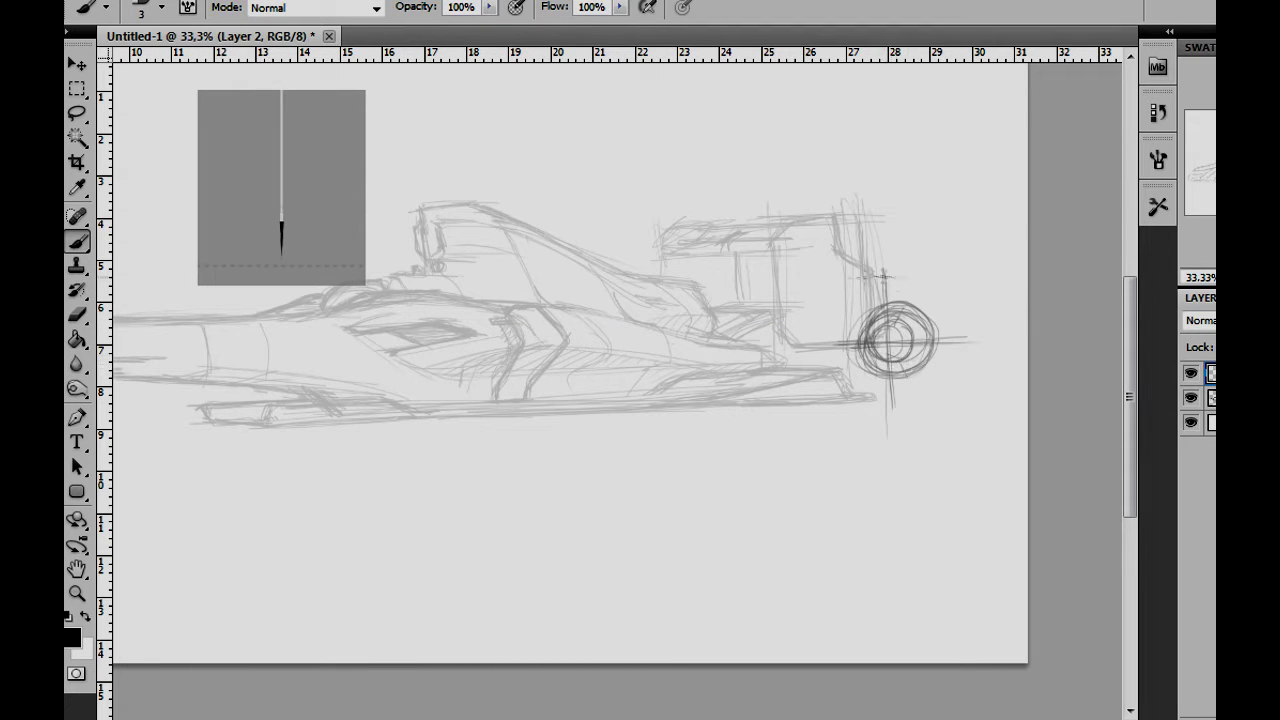
{"action": "left_click_drag", "start_coordinate": [698, 420], "coordinate": [1000, 422]}
{"action": "left_click_drag", "start_coordinate": [870, 270], "coordinate": [820, 390]}
{"action": "key", "text": "ctrl+t"}
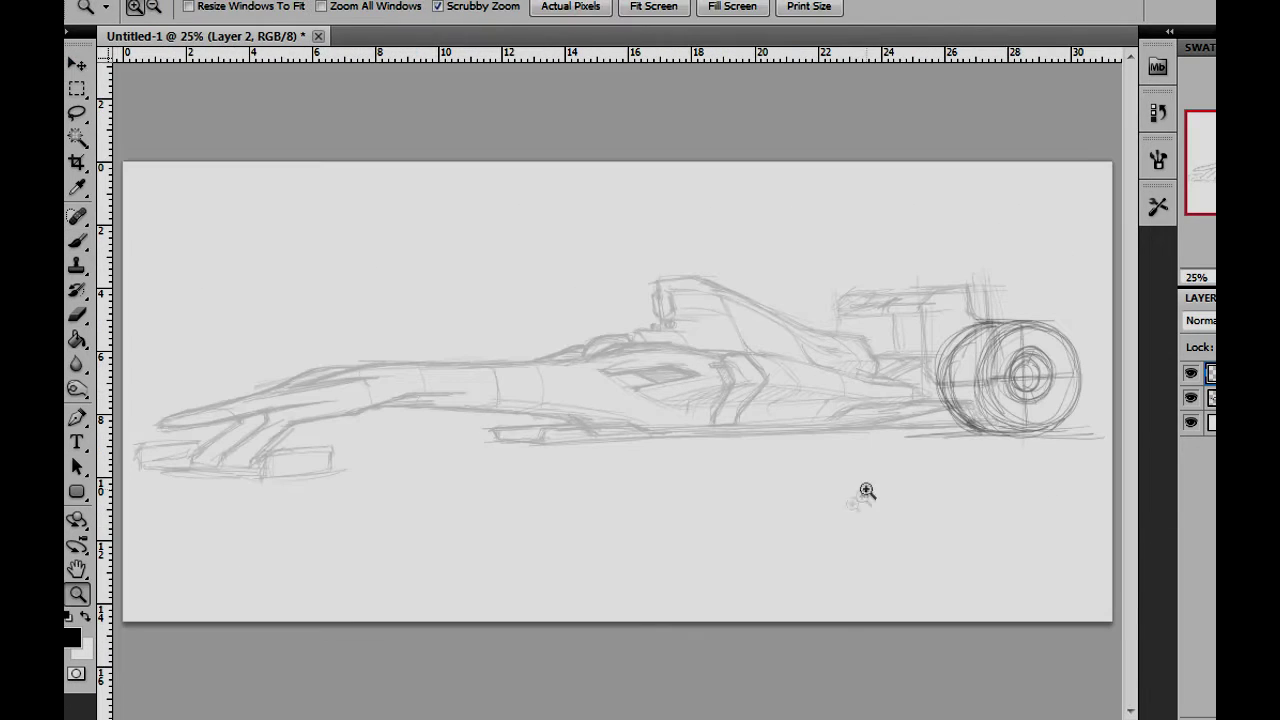
Draw the ground line on Layer 1 from the tail to under the front wing
{"action": "key", "text": "b"}
{"action": "left_click_drag", "start_coordinate": [682, 456], "coordinate": [145, 472]}
{"action": "left_click_drag", "start_coordinate": [336, 462], "coordinate": [150, 455]}
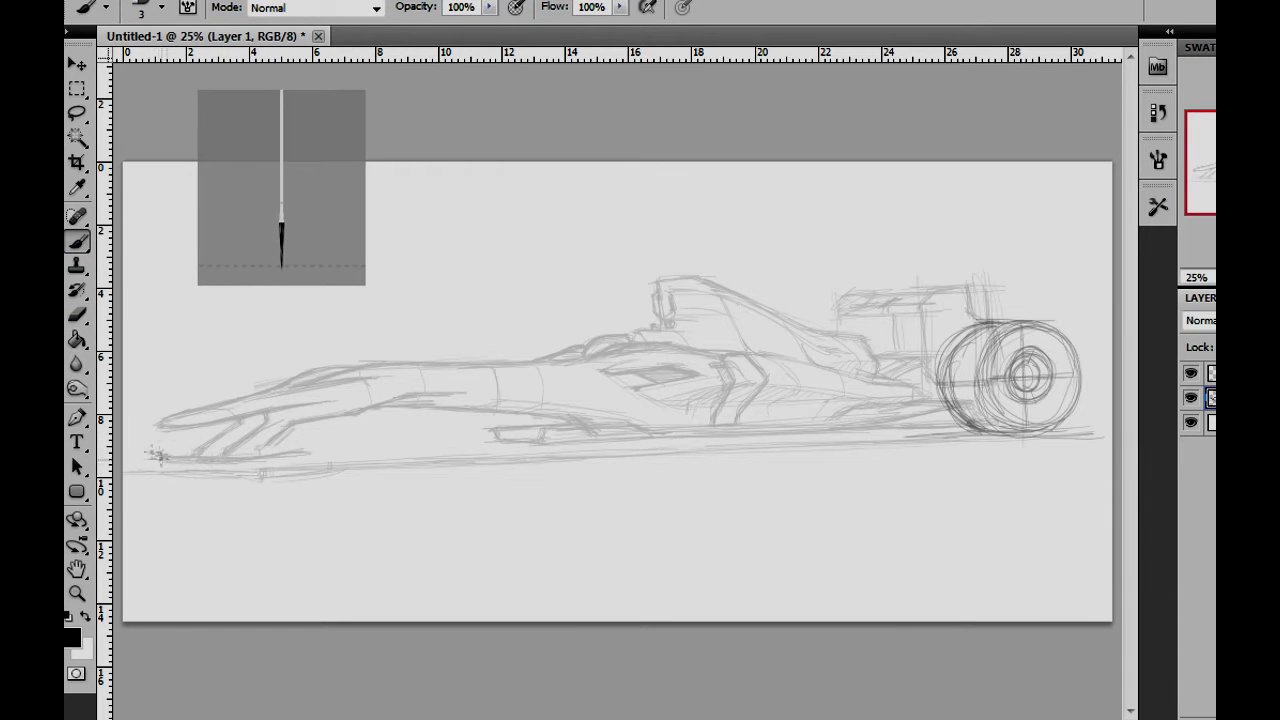
Copy the rear wheel beneath the nose and scale the copy to fit
{"action": "key", "text": "v"}
{"action": "left_click_drag", "start_coordinate": [1000, 385], "coordinate": [457, 410]}
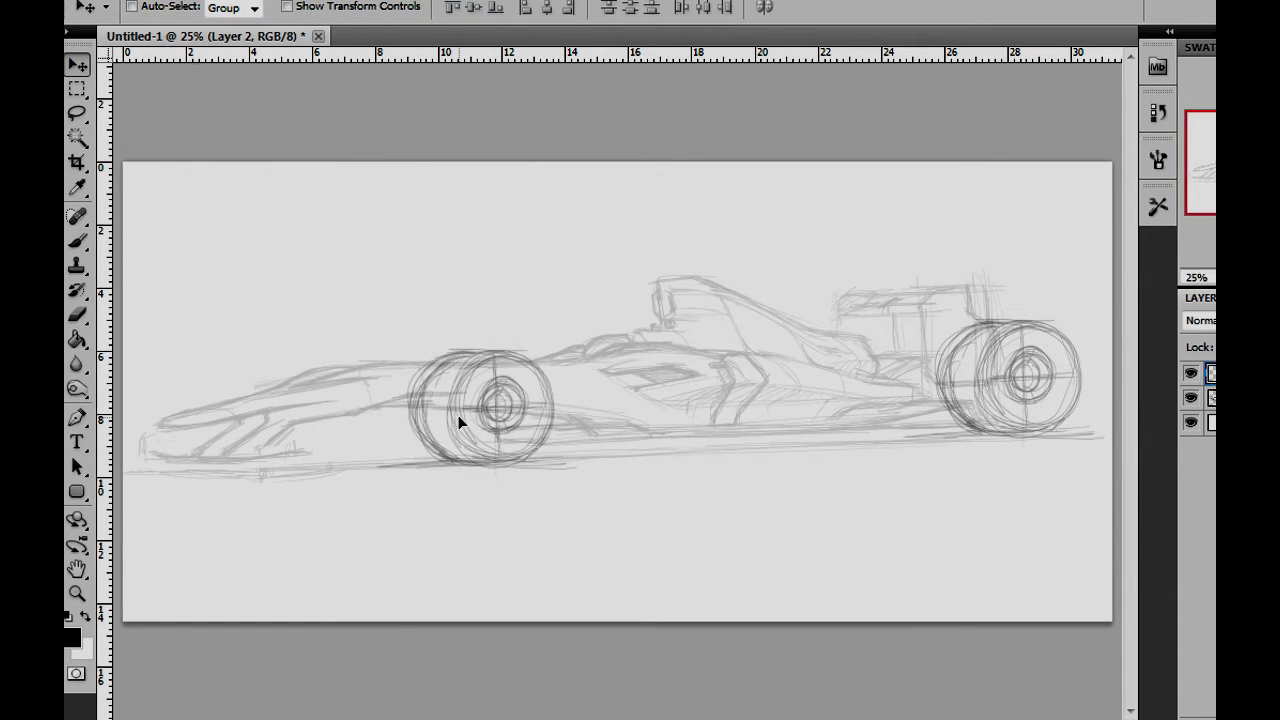
{"action": "key", "text": "alt+e"}
{"action": "left_click", "coordinate": [459, 405]}
{"action": "key", "text": "Return"}
{"action": "key", "text": "e"}
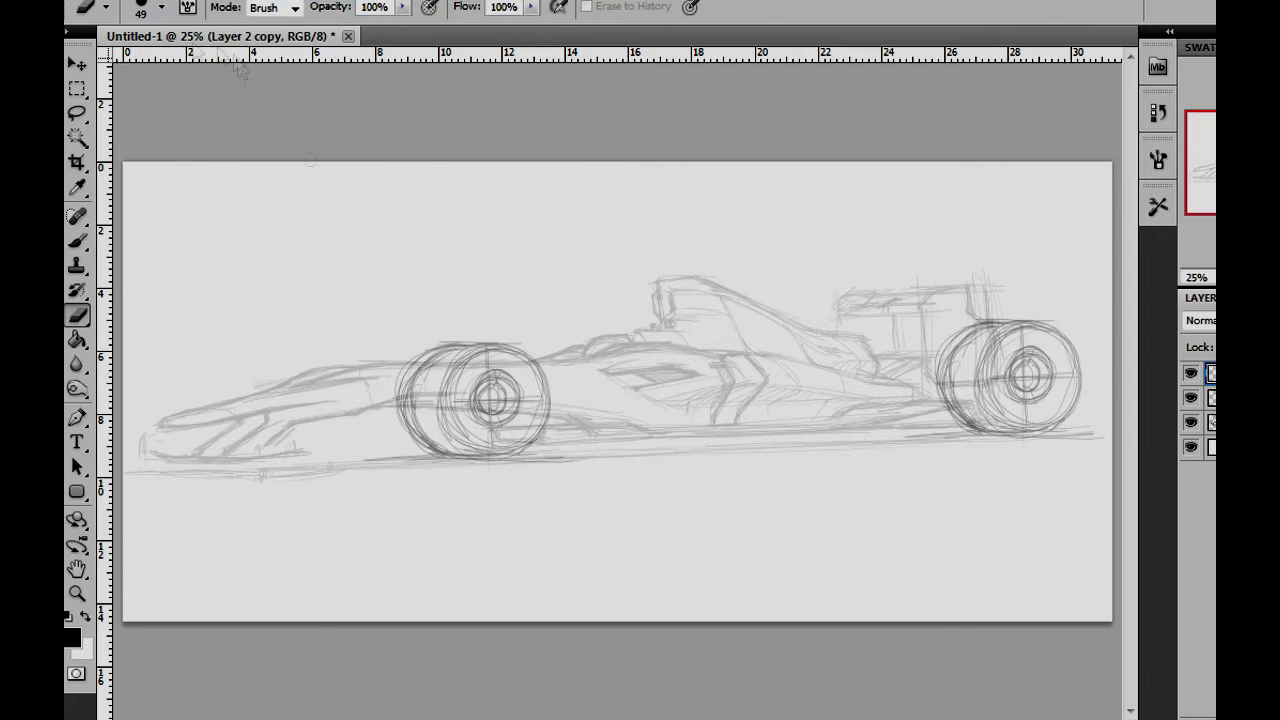
{"action": "key", "text": "b"}
Copy the front wheel further left, resize it, and erase its hidden part
{"action": "key", "text": "v"}
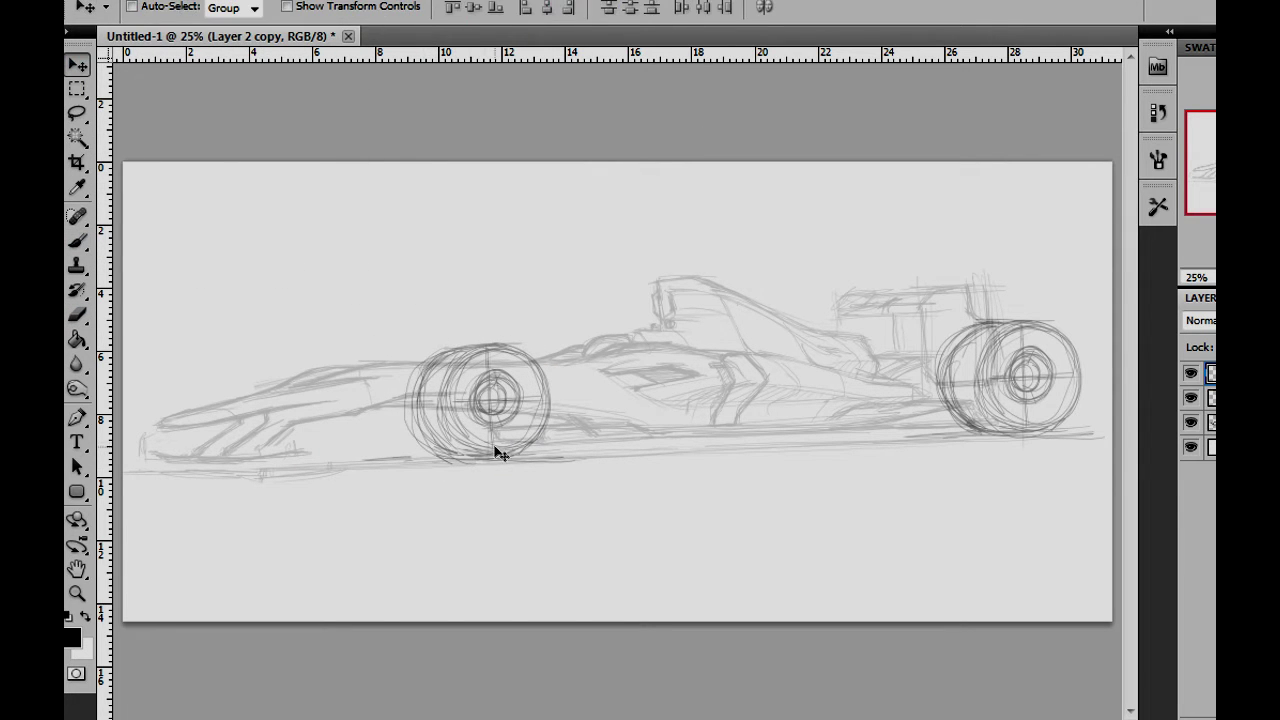
{"action": "left_click_drag", "start_coordinate": [486, 451], "coordinate": [295, 427]}
{"action": "key", "text": "ctrl+t"}
{"action": "key", "text": "Return"}
{"action": "key", "text": "ctrl+t"}
{"action": "key", "text": "Return"}
{"action": "key", "text": "e"}
{"action": "left_click_drag", "start_coordinate": [287, 410], "coordinate": [240, 440]}
Copy the rear wheel to the mid-body, transform it, and erase its overlaps
{"action": "key", "text": "v"}
{"action": "left_click_drag", "start_coordinate": [1043, 371], "coordinate": [830, 375]}
{"action": "key", "text": "alt+e"}
{"action": "left_click", "coordinate": [283, 355]}
{"action": "key", "text": "Return"}
{"action": "key", "text": "e"}
{"action": "left_click_drag", "start_coordinate": [800, 340], "coordinate": [835, 410]}
Duplicate the linework layer and scale the copy, stretching it longer toward the left
{"action": "key", "text": "z"}
{"action": "left_click", "coordinate": [694, 494], "text": "alt"}
{"action": "left_click", "coordinate": [694, 494]}
{"action": "left_click", "coordinate": [1210, 471]}
{"action": "key", "text": "Return"}
{"action": "key", "text": "alt+e"}
{"action": "left_click", "coordinate": [459, 405]}
{"action": "left_click_drag", "start_coordinate": [430, 371], "coordinate": [171, 371]}
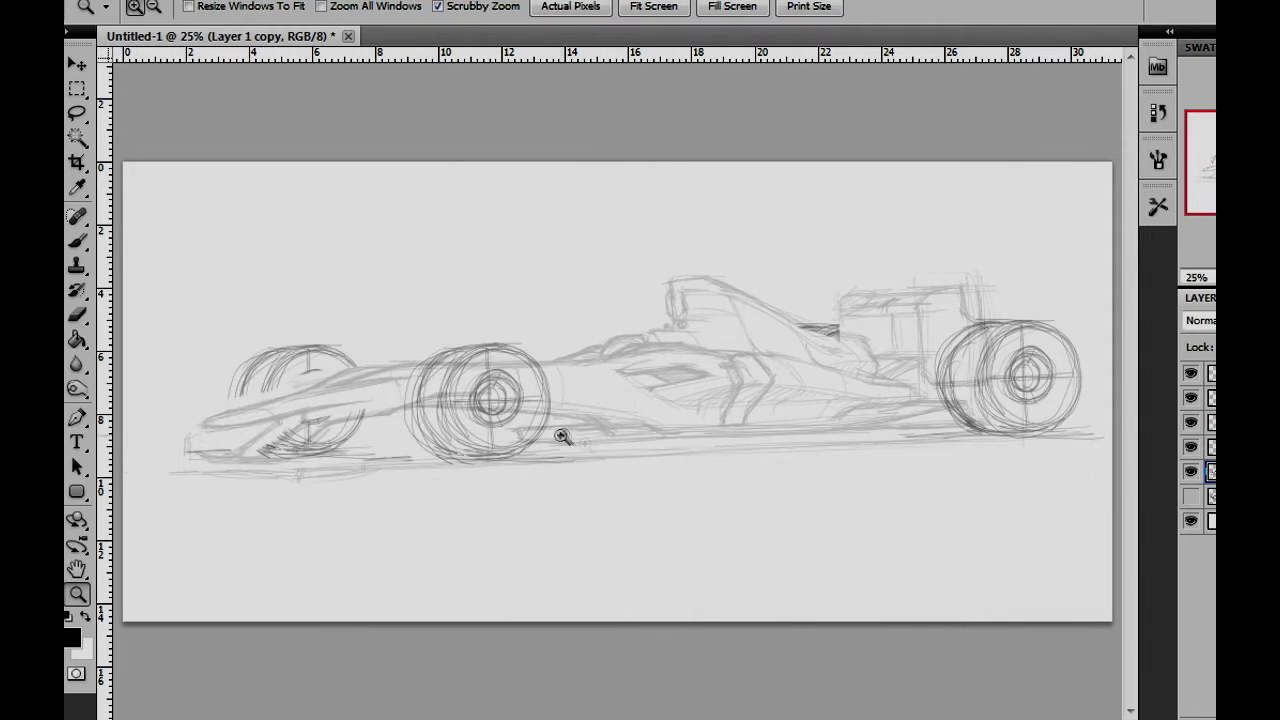
{"action": "key", "text": "Return"}
{"action": "key", "text": "v"}
{"action": "key", "text": "z"}
{"action": "left_click", "coordinate": [420, 340]}
{"action": "key", "text": "b"}
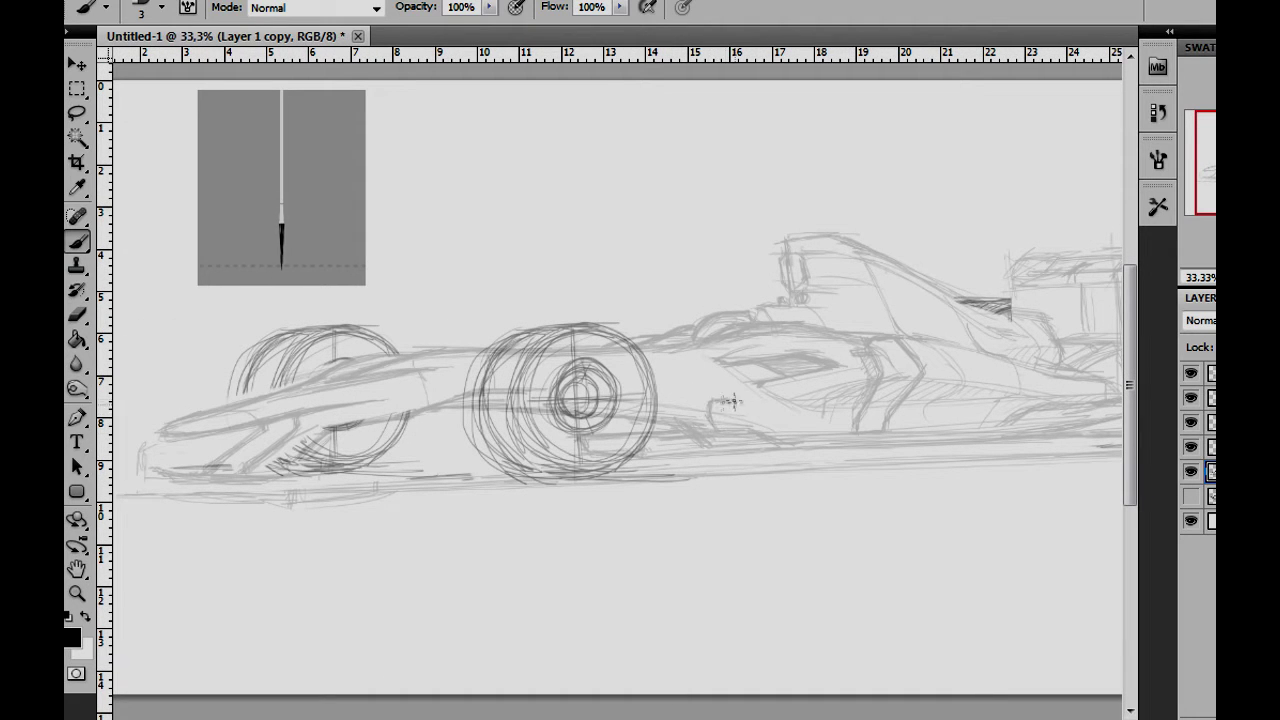
Add underside lines below the front wheel and refine the nose's lower edge
{"action": "mouse_move", "coordinate": [432, 456]}
{"action": "left_mouse_down"}
{"action": "mouse_move", "coordinate": [442, 474]}
{"action": "mouse_move", "coordinate": [458, 470]}
{"action": "left_mouse_up"}
{"action": "mouse_move", "coordinate": [440, 436]}
{"action": "left_mouse_down"}
{"action": "mouse_move", "coordinate": [332, 440]}
{"action": "mouse_move", "coordinate": [466, 472]}
{"action": "left_mouse_up"}
{"action": "left_click_drag", "start_coordinate": [156, 468], "coordinate": [222, 450]}
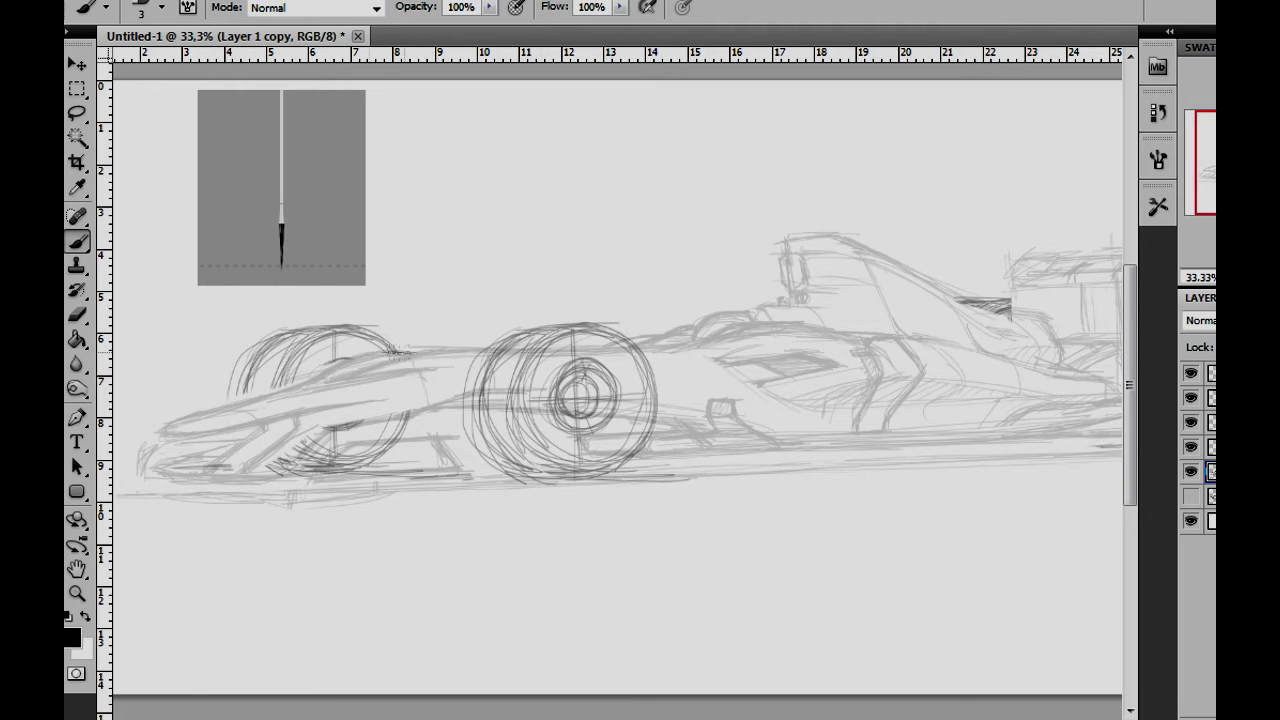
{"action": "left_click_drag", "start_coordinate": [788, 411], "coordinate": [440, 373]}
On a new layer, draw darker lines around the rear and front wheels, undoing one long stroke
{"action": "key", "text": "ctrl+shift+n"}
{"action": "key", "text": "Return"}
{"action": "left_click_drag", "start_coordinate": [896, 318], "coordinate": [802, 346]}
{"action": "left_click_drag", "start_coordinate": [900, 360], "coordinate": [800, 380]}
{"action": "left_click_drag", "start_coordinate": [400, 370], "coordinate": [912, 380]}
{"action": "mouse_move", "coordinate": [720, 365]}
{"action": "left_mouse_down"}
{"action": "mouse_move", "coordinate": [648, 345]}
{"action": "mouse_move", "coordinate": [585, 352]}
{"action": "mouse_move", "coordinate": [680, 345]}
{"action": "left_mouse_up"}
{"action": "key", "text": "ctrl+z"}
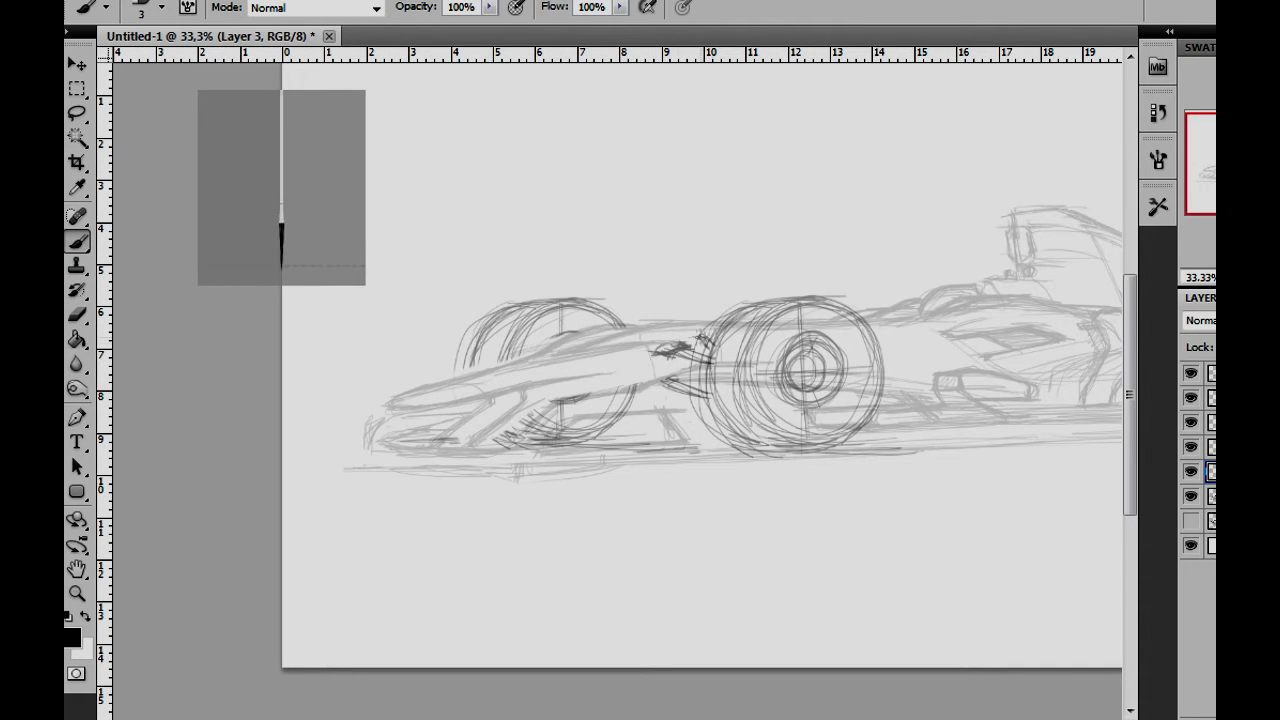
{"action": "left_click_drag", "start_coordinate": [550, 410], "coordinate": [618, 390]}
{"action": "mouse_move", "coordinate": [900, 486]}
{"action": "left_mouse_down"}
{"action": "mouse_move", "coordinate": [457, 486]}
{"action": "mouse_move", "coordinate": [780, 500]}
{"action": "left_mouse_up"}
{"action": "key", "text": "ctrl+shift+n"}
Create Layer 4 and raise the brush size to 9 for bold black lines
{"action": "left_click", "coordinate": [910, 188]}
{"action": "mouse_move", "coordinate": [258, 420]}
{"action": "left_mouse_down"}
{"action": "mouse_move", "coordinate": [460, 390]}
{"action": "mouse_move", "coordinate": [446, 356]}
{"action": "mouse_move", "coordinate": [590, 340]}
{"action": "left_mouse_up"}
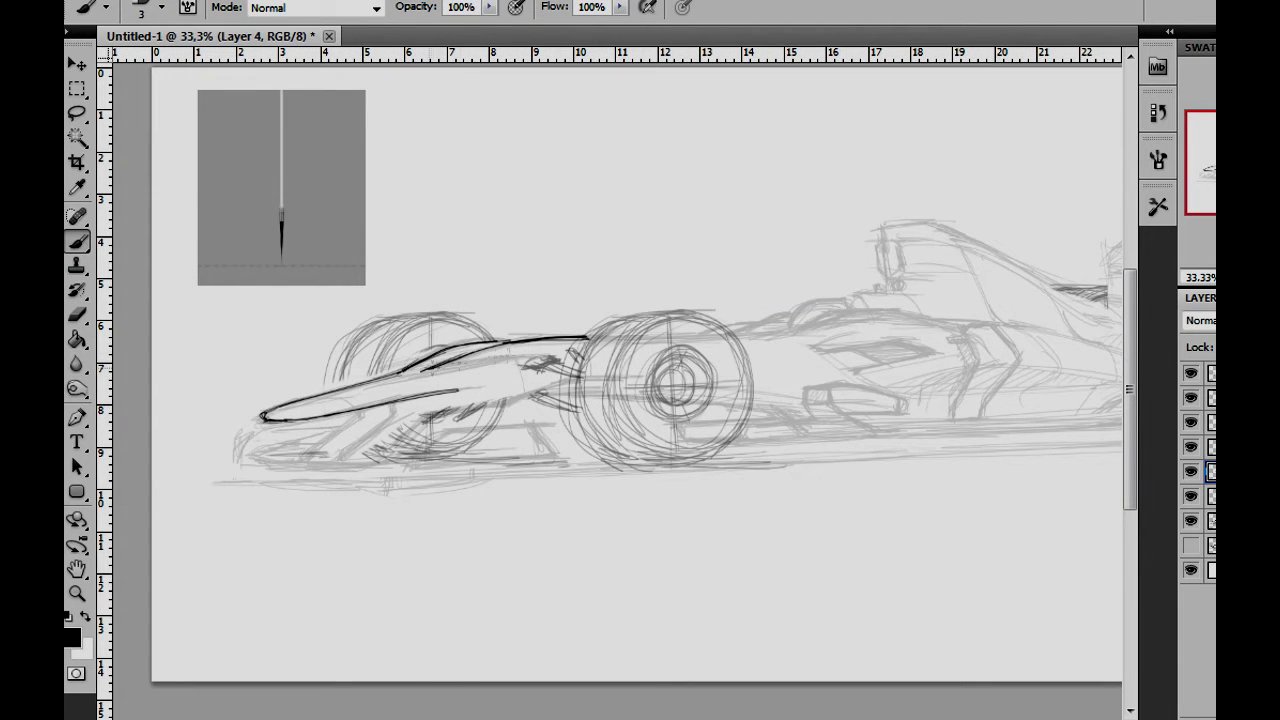
{"action": "key", "text": "z"}
{"action": "left_click", "coordinate": [181, 420]}
{"action": "key", "text": "ctrl+alt+z"}
{"action": "key", "text": "ctrl+alt+z"}
{"action": "key", "text": "b"}
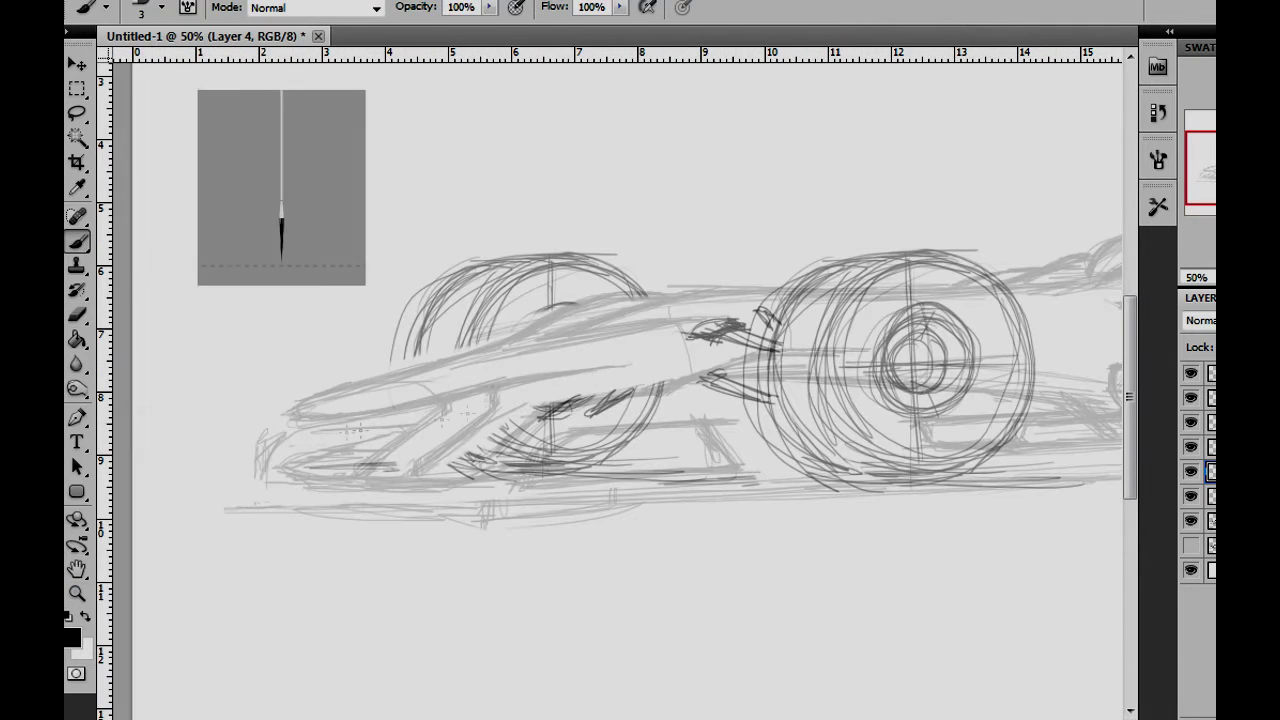
{"action": "left_click", "coordinate": [161, 7]}
{"action": "key", "text": "Return"}
{"action": "left_click", "coordinate": [161, 7]}
{"action": "key", "text": "bracketright"}
{"action": "key", "text": "bracketright"}
{"action": "key", "text": "bracketright"}
Ink the nose outline, upper body and front wing support, hiding the wheel sketch layers
{"action": "left_click_drag", "start_coordinate": [490, 389], "coordinate": [606, 366]}
{"action": "left_click_drag", "start_coordinate": [296, 402], "coordinate": [340, 389]}
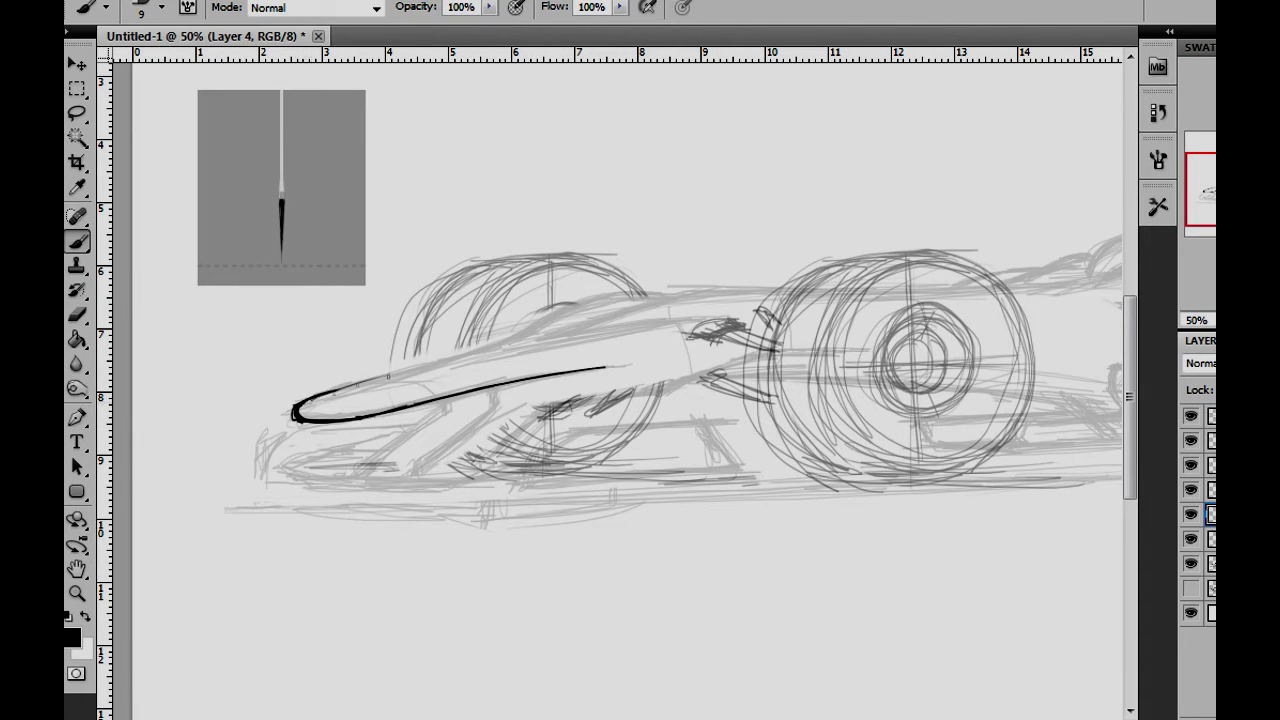
{"action": "mouse_move", "coordinate": [530, 330]}
{"action": "left_mouse_down"}
{"action": "mouse_move", "coordinate": [740, 284]}
{"action": "mouse_move", "coordinate": [719, 313]}
{"action": "left_mouse_up"}
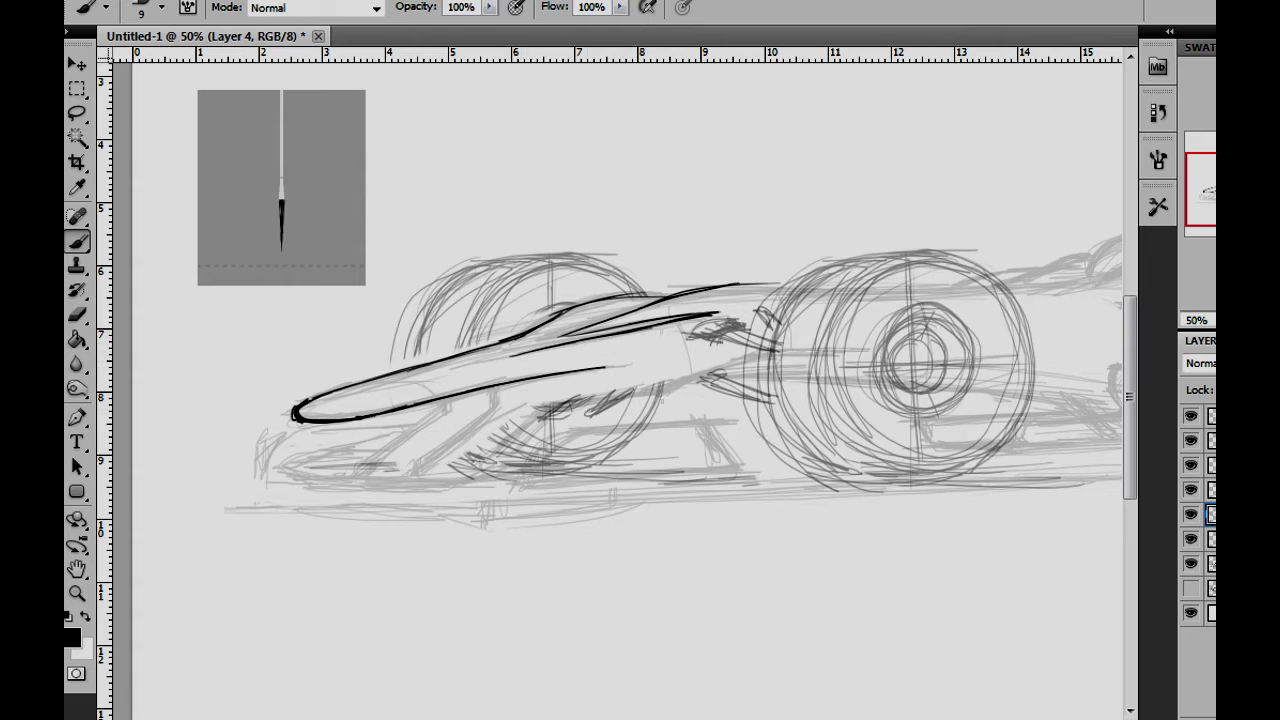
{"action": "left_click_drag", "start_coordinate": [492, 400], "coordinate": [416, 478]}
{"action": "left_click_drag", "start_coordinate": [1191, 416], "coordinate": [1191, 440]}
{"action": "left_click", "coordinate": [1191, 539]}
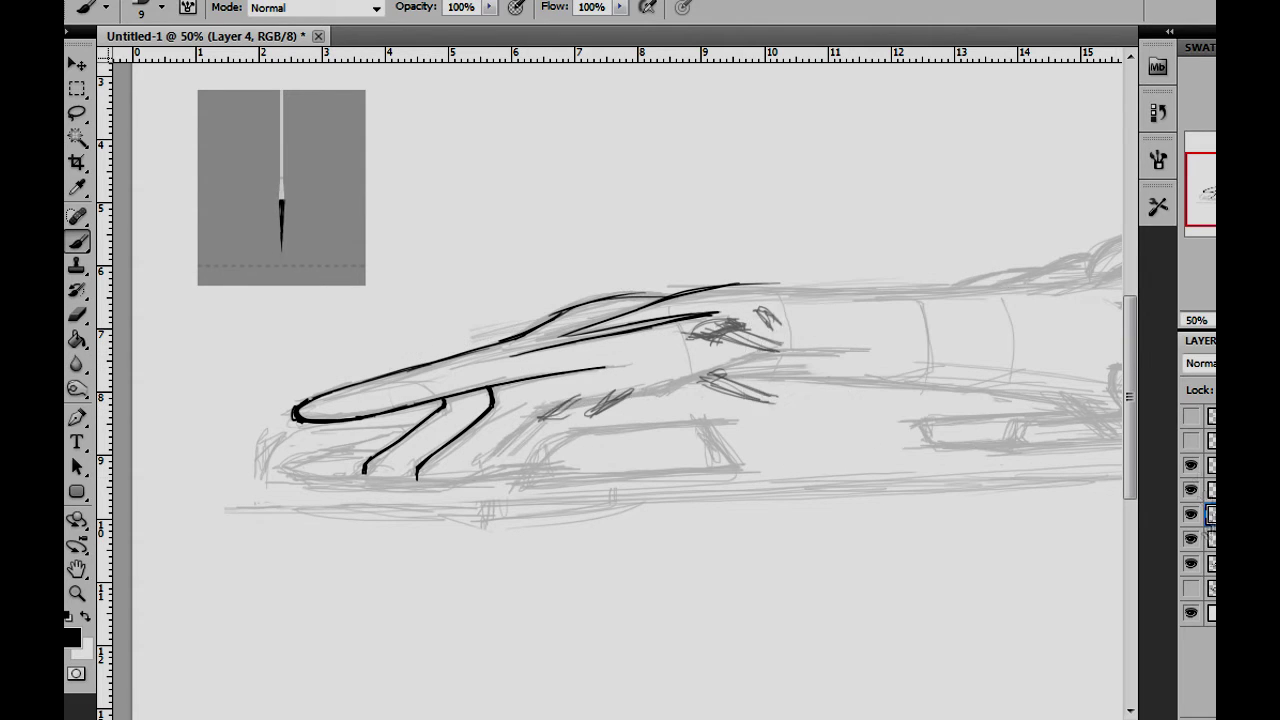
{"action": "left_click_drag", "start_coordinate": [540, 414], "coordinate": [478, 468]}
{"action": "key", "text": "ctrl+z"}
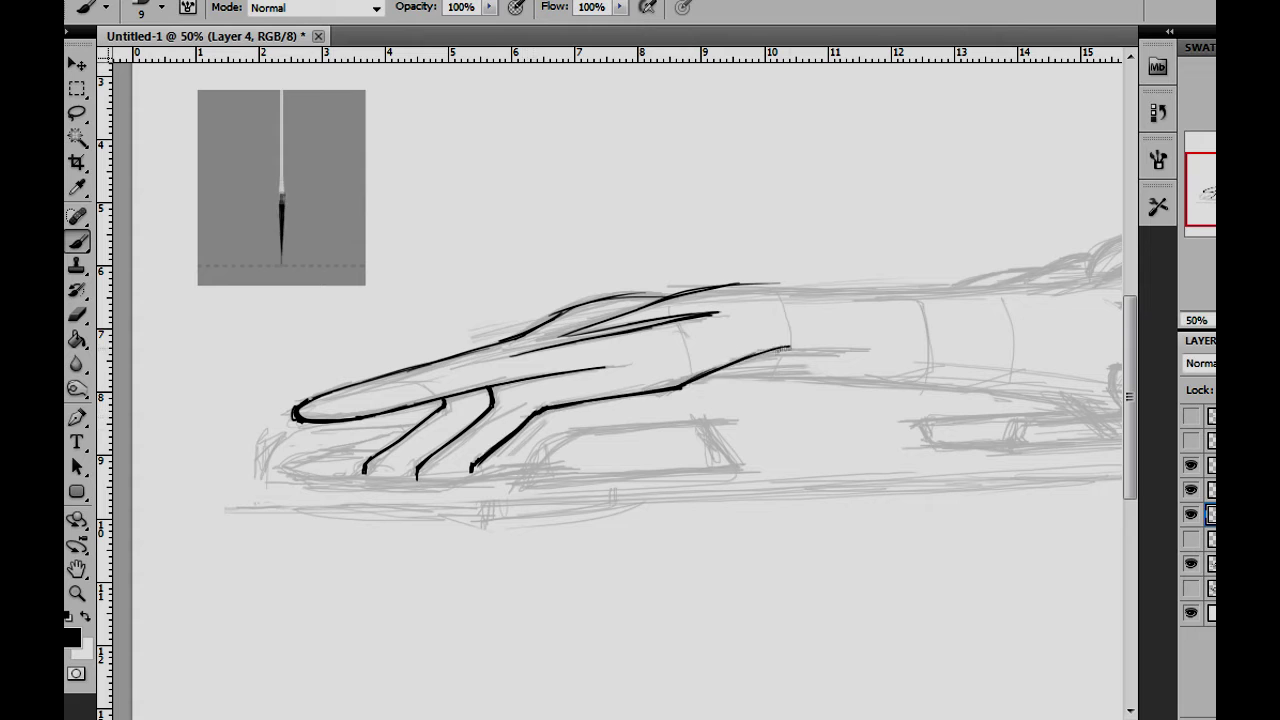
Ink the body lines from behind the nose to the sidepod, plus the floor's box shape
{"action": "left_click_drag", "start_coordinate": [790, 346], "coordinate": [864, 352]}
{"action": "left_click_drag", "start_coordinate": [864, 352], "coordinate": [553, 340]}
{"action": "left_click_drag", "start_coordinate": [430, 368], "coordinate": [772, 400]}
{"action": "left_click_drag", "start_coordinate": [647, 347], "coordinate": [760, 365]}
{"action": "left_click_drag", "start_coordinate": [760, 365], "coordinate": [570, 345]}
{"action": "mouse_move", "coordinate": [418, 393]}
{"action": "left_mouse_down"}
{"action": "mouse_move", "coordinate": [600, 389]}
{"action": "mouse_move", "coordinate": [700, 338]}
{"action": "mouse_move", "coordinate": [785, 358]}
{"action": "left_mouse_up"}
{"action": "left_click_drag", "start_coordinate": [762, 352], "coordinate": [765, 376]}
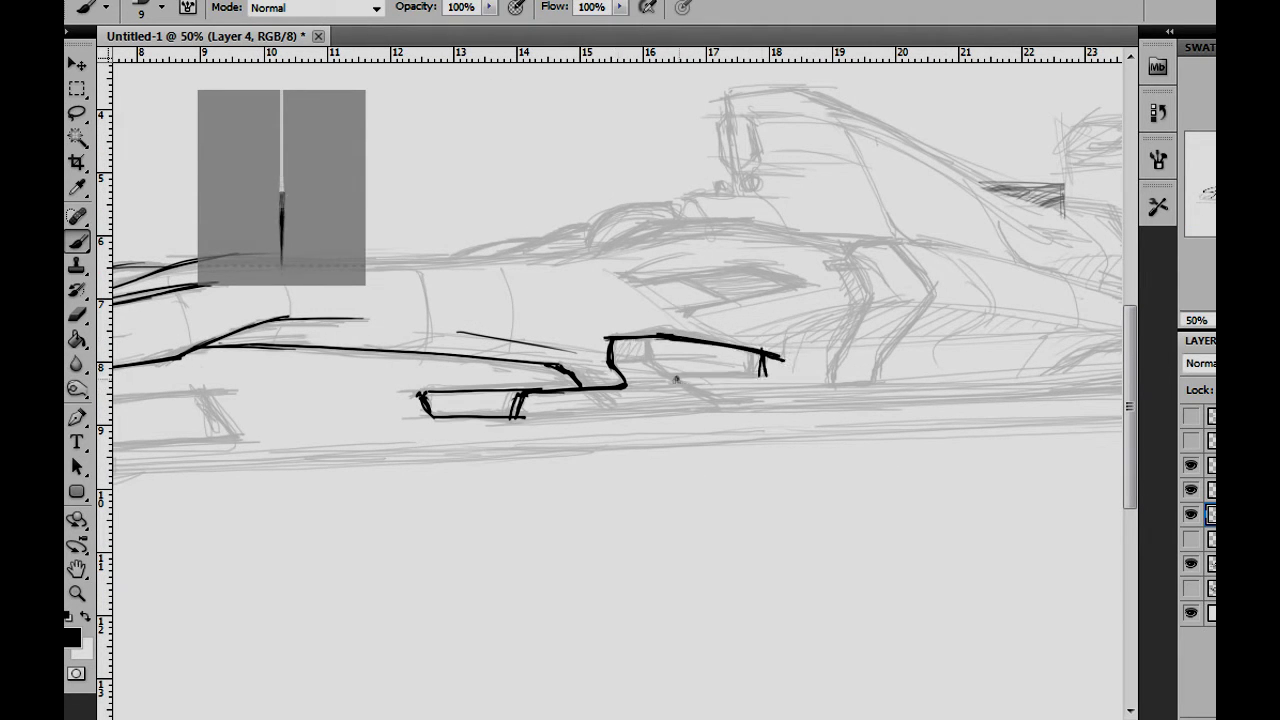
Outline the rear wing's edges and horizontal lines, and the parts beneath it
{"action": "mouse_move", "coordinate": [1000, 300]}
{"action": "left_mouse_down"}
{"action": "mouse_move", "coordinate": [700, 300]}
{"action": "mouse_move", "coordinate": [460, 430]}
{"action": "left_mouse_up"}
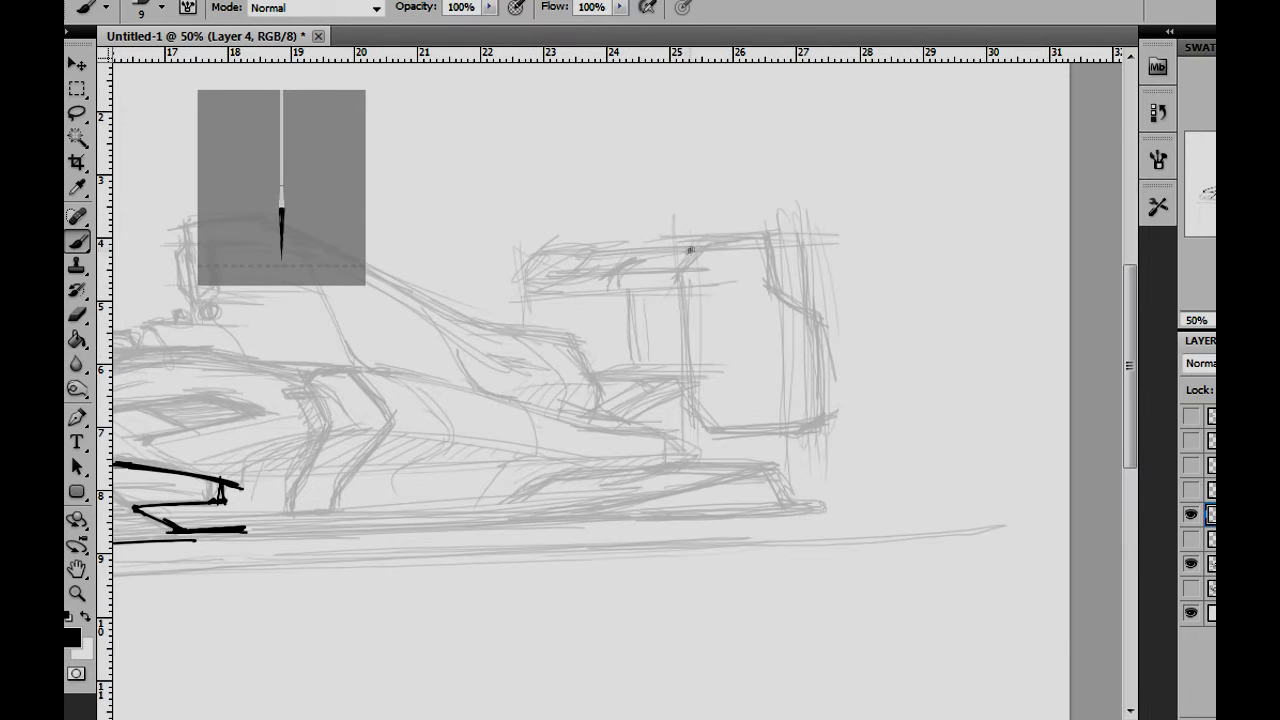
{"action": "left_click_drag", "start_coordinate": [675, 259], "coordinate": [682, 405]}
{"action": "left_click_drag", "start_coordinate": [832, 430], "coordinate": [828, 324]}
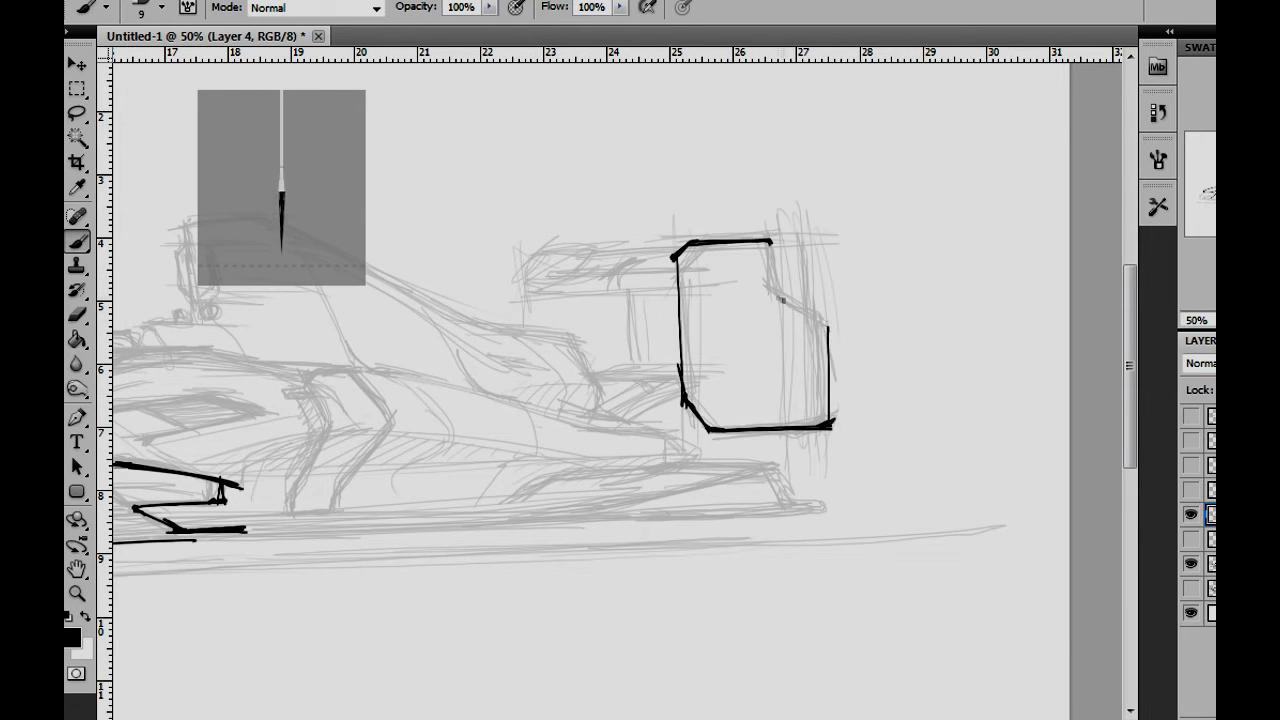
{"action": "mouse_move", "coordinate": [533, 290]}
{"action": "left_mouse_down"}
{"action": "mouse_move", "coordinate": [690, 295]}
{"action": "mouse_move", "coordinate": [600, 265]}
{"action": "left_mouse_up"}
{"action": "mouse_move", "coordinate": [642, 260]}
{"action": "left_mouse_down"}
{"action": "mouse_move", "coordinate": [615, 288]}
{"action": "mouse_move", "coordinate": [686, 272]}
{"action": "left_mouse_up"}
{"action": "left_click_drag", "start_coordinate": [547, 246], "coordinate": [615, 244]}
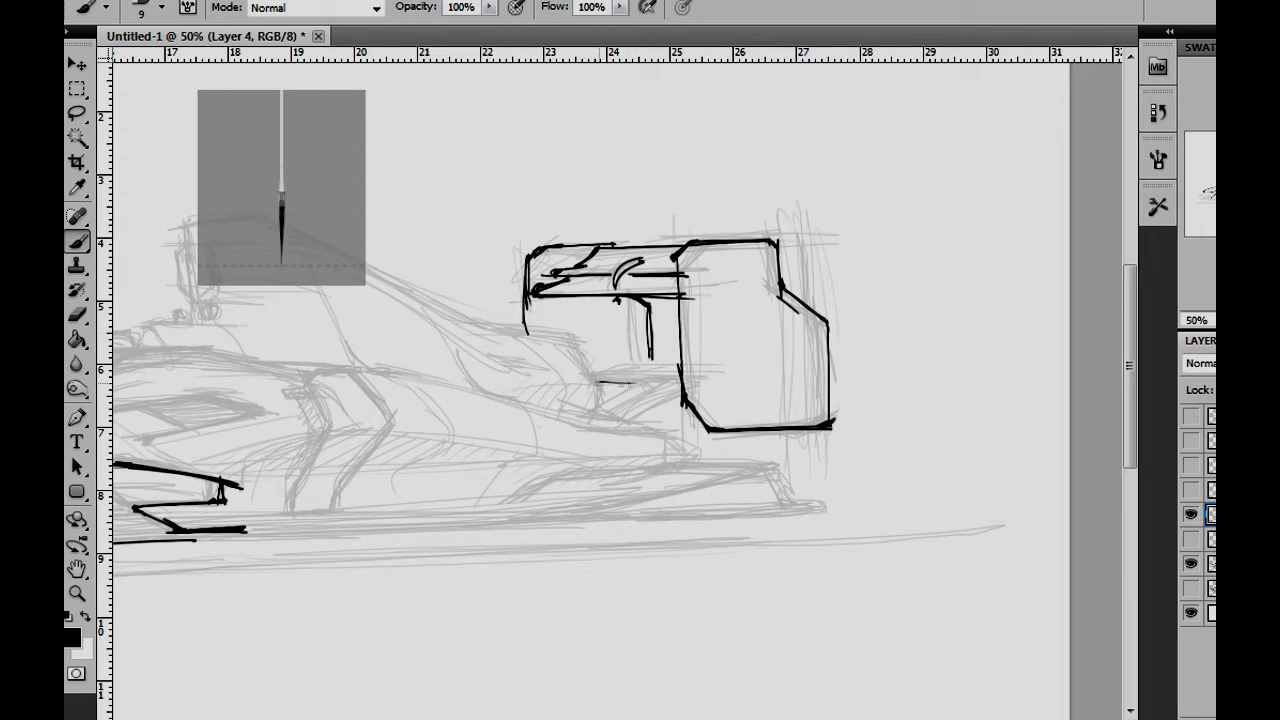
{"action": "left_click_drag", "start_coordinate": [595, 372], "coordinate": [670, 410]}
{"action": "left_click_drag", "start_coordinate": [500, 400], "coordinate": [610, 400]}
Add rear detail strokes and outline the cockpit and roll hoop
{"action": "left_click_drag", "start_coordinate": [700, 300], "coordinate": [710, 385]}
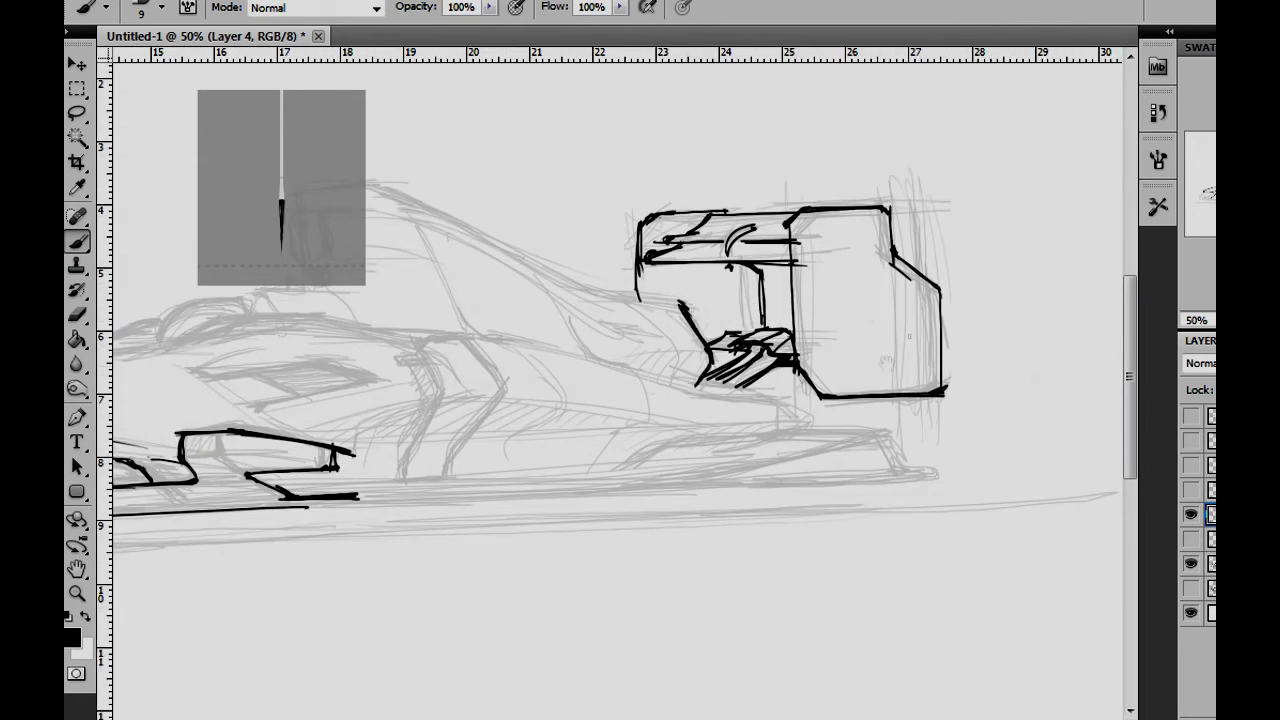
{"action": "left_click_drag", "start_coordinate": [500, 400], "coordinate": [900, 400]}
{"action": "left_click_drag", "start_coordinate": [695, 220], "coordinate": [780, 213]}
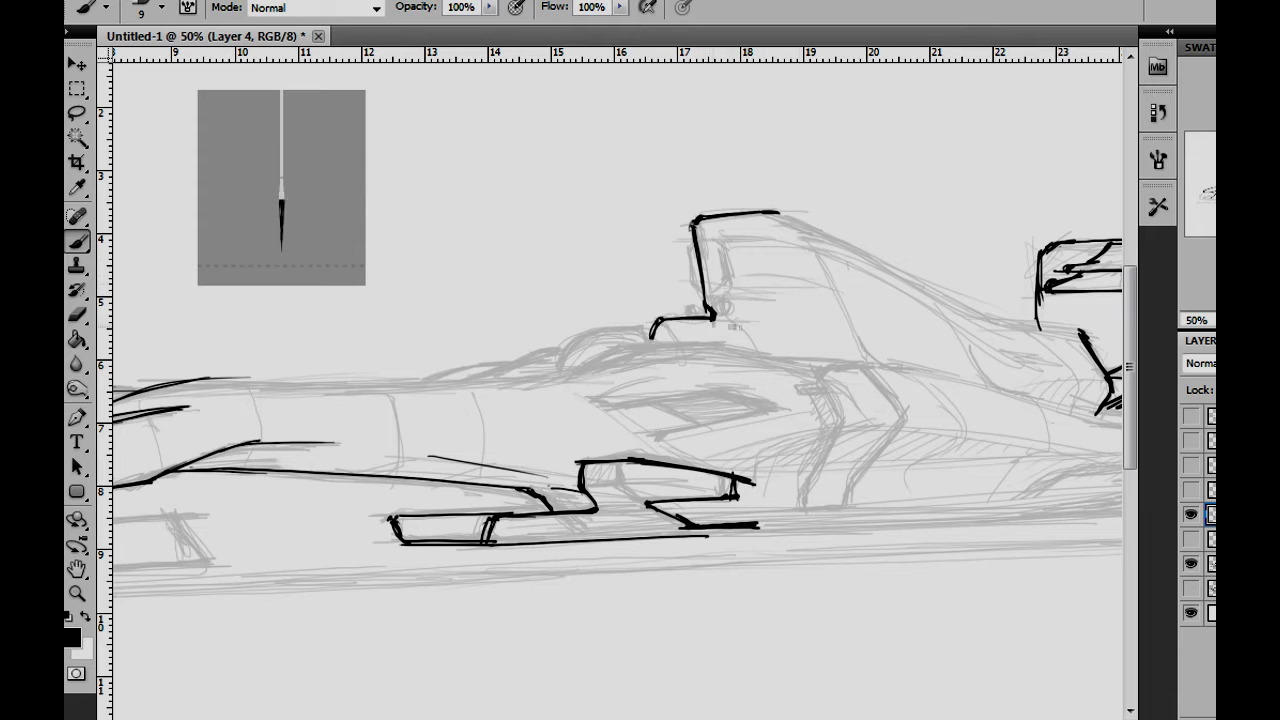
{"action": "left_click_drag", "start_coordinate": [712, 236], "coordinate": [796, 246]}
{"action": "left_click_drag", "start_coordinate": [736, 278], "coordinate": [848, 292]}
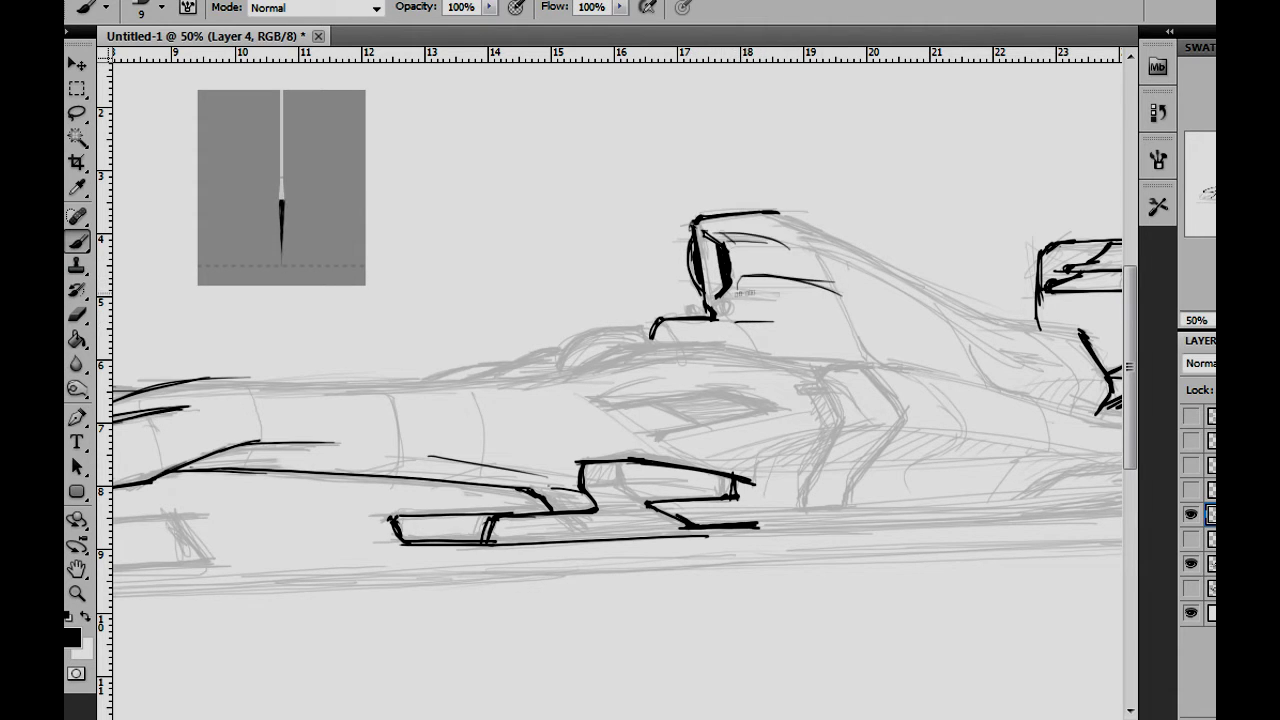
{"action": "left_click_drag", "start_coordinate": [800, 400], "coordinate": [560, 377]}
{"action": "mouse_move", "coordinate": [540, 192]}
{"action": "left_mouse_down"}
{"action": "mouse_move", "coordinate": [772, 308]}
{"action": "mouse_move", "coordinate": [856, 330]}
{"action": "left_mouse_up"}
{"action": "key", "text": "ctrl+z"}
{"action": "key", "text": "ctrl+z"}
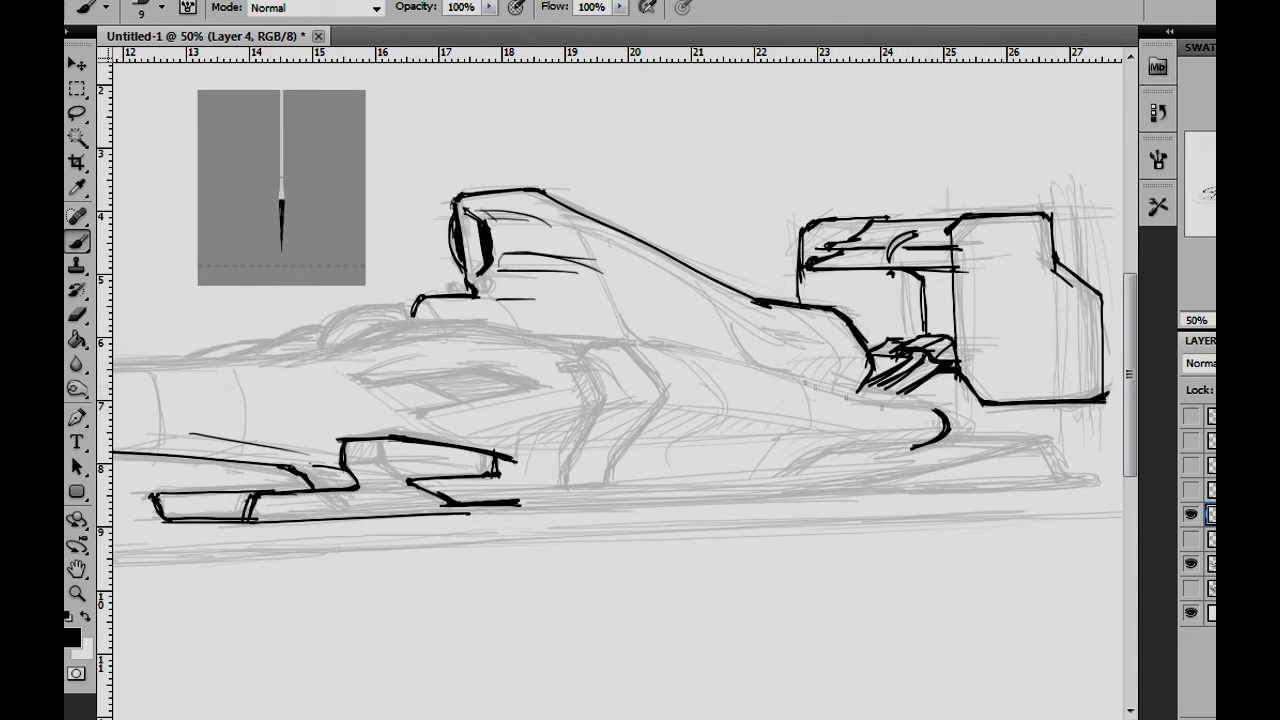
Draw the sidepod intake outline with its curved edge and extend the upper body line
{"action": "left_click_drag", "start_coordinate": [586, 348], "coordinate": [634, 344]}
{"action": "left_click_drag", "start_coordinate": [582, 348], "coordinate": [565, 462]}
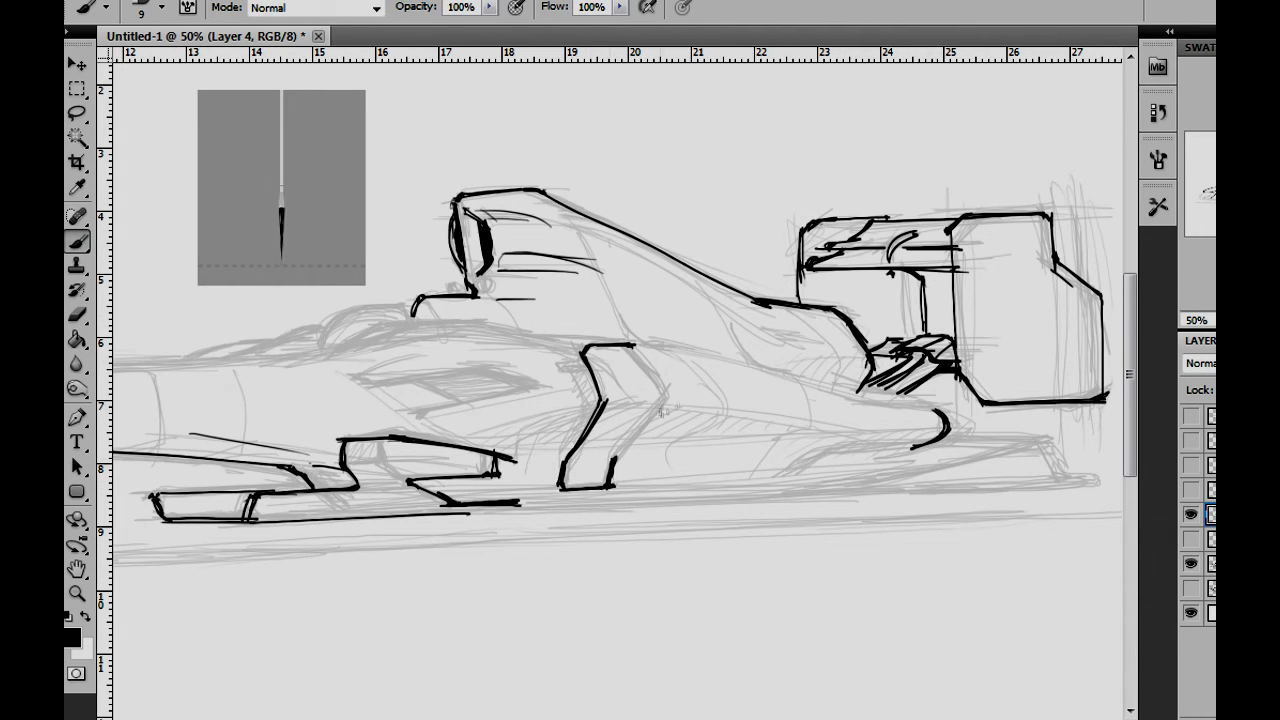
{"action": "left_click_drag", "start_coordinate": [634, 346], "coordinate": [602, 478]}
{"action": "left_click_drag", "start_coordinate": [566, 360], "coordinate": [584, 362]}
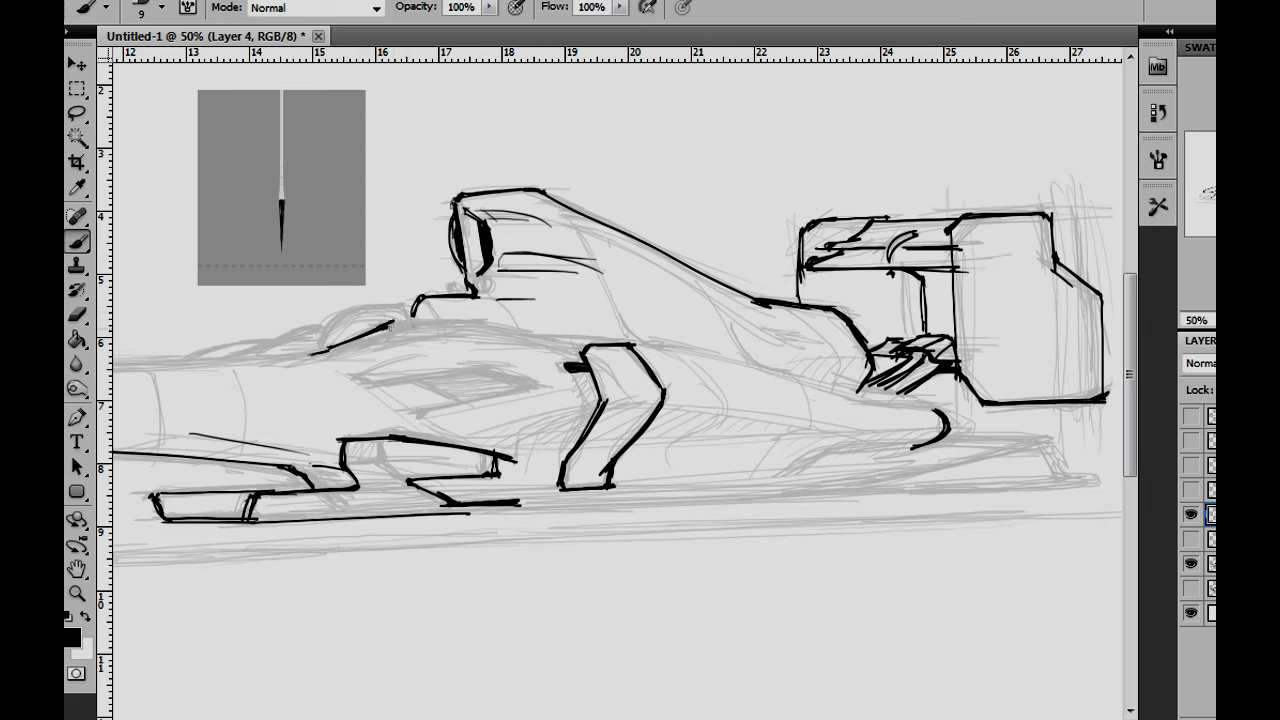
{"action": "mouse_move", "coordinate": [396, 322]}
{"action": "left_mouse_down"}
{"action": "mouse_move", "coordinate": [600, 328]}
{"action": "mouse_move", "coordinate": [822, 392]}
{"action": "left_mouse_up"}
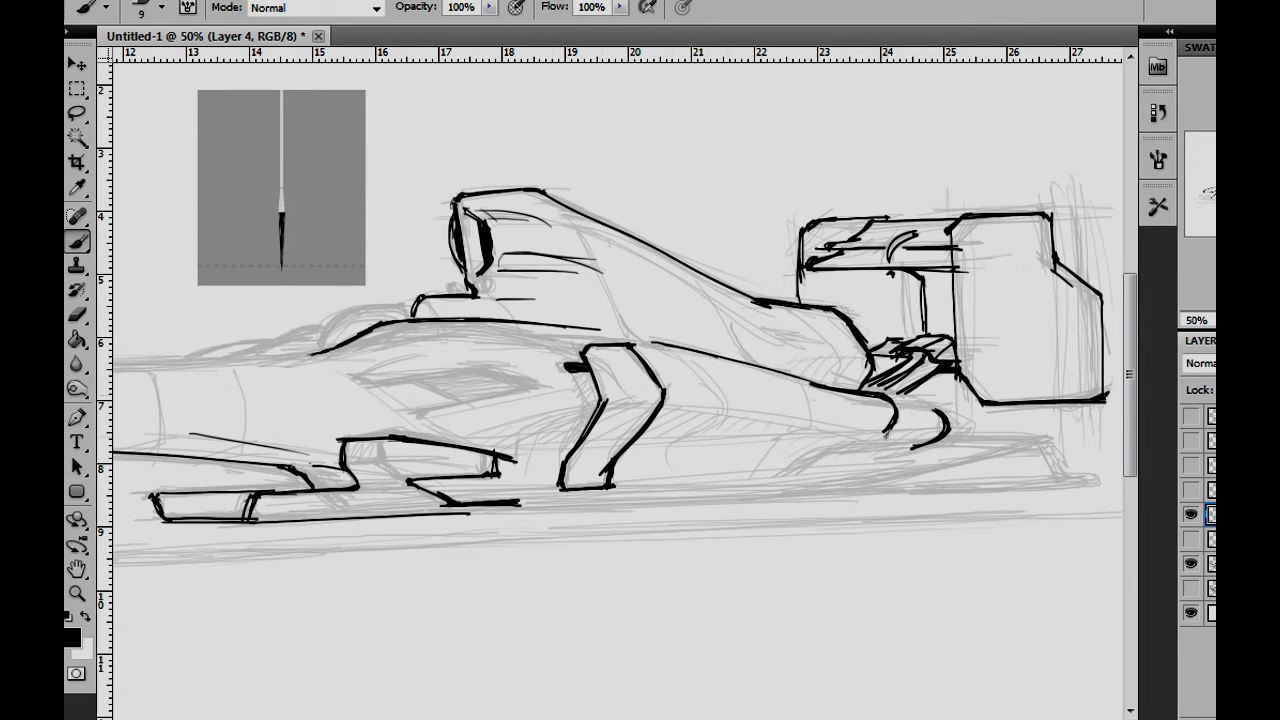
Ink the long floor line, its rear diagonal edge and thin floor details
{"action": "left_click_drag", "start_coordinate": [920, 446], "coordinate": [612, 476]}
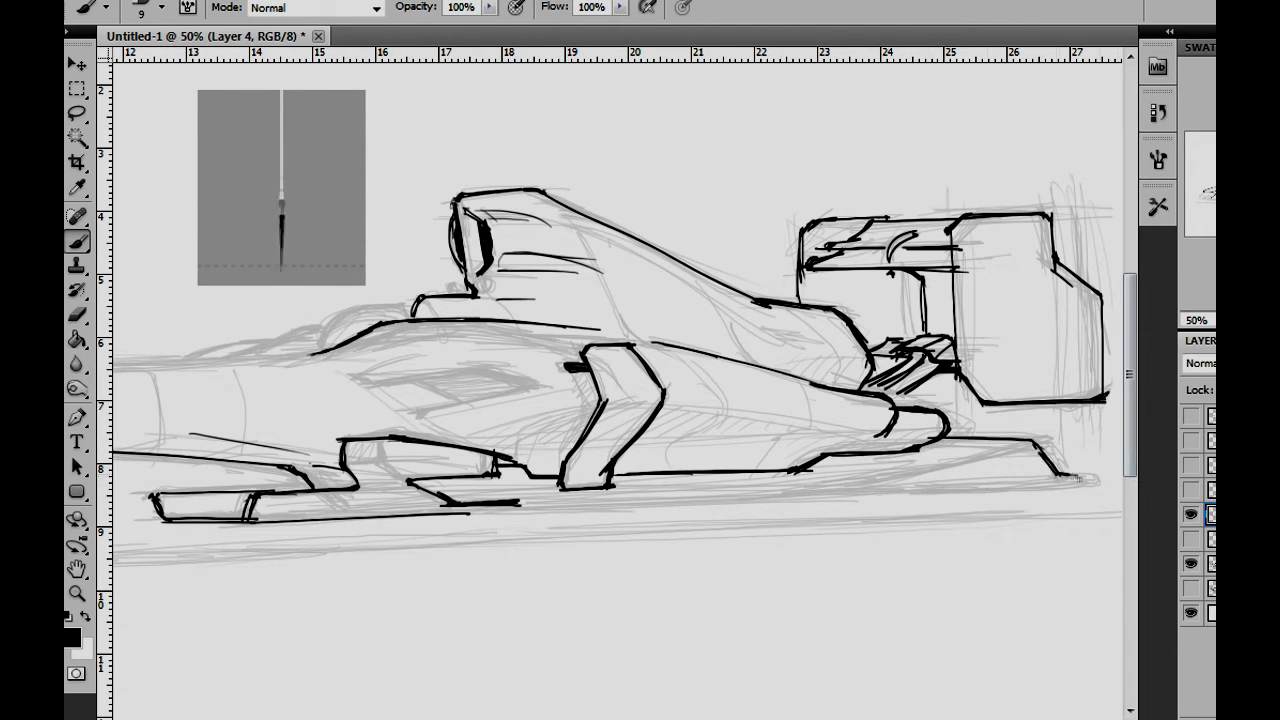
{"action": "mouse_move", "coordinate": [1096, 484]}
{"action": "left_mouse_down"}
{"action": "mouse_move", "coordinate": [454, 516]}
{"action": "mouse_move", "coordinate": [546, 514]}
{"action": "left_mouse_up"}
{"action": "left_click_drag", "start_coordinate": [1040, 444], "coordinate": [856, 486]}
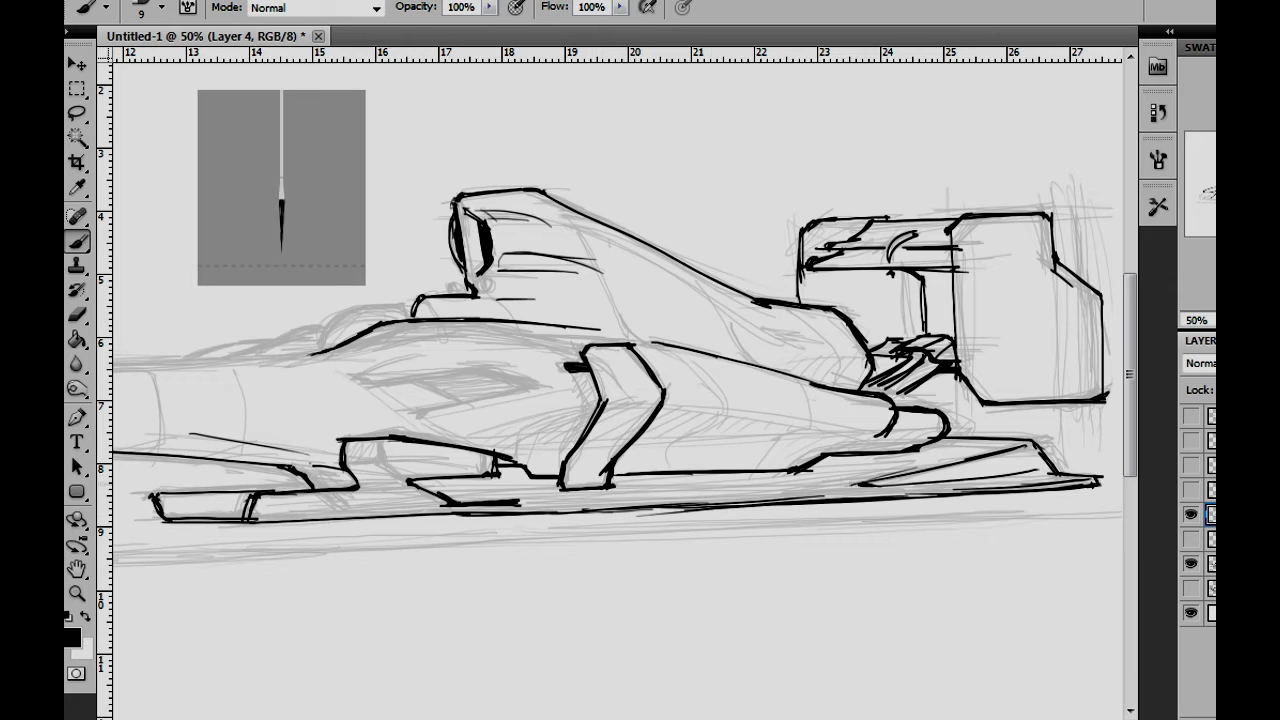
{"action": "left_click_drag", "start_coordinate": [618, 476], "coordinate": [860, 486]}
{"action": "left_click_drag", "start_coordinate": [684, 476], "coordinate": [768, 504]}
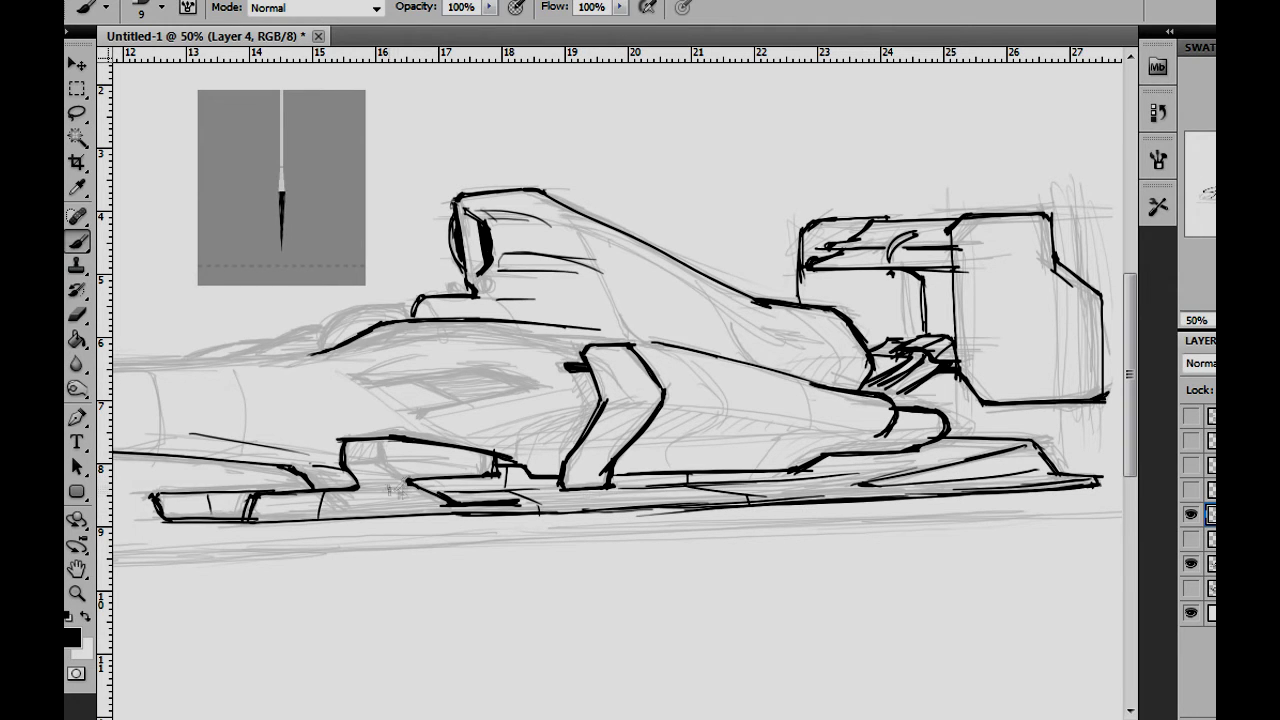
Outline the side vent and hatch its interior
{"action": "left_click_drag", "start_coordinate": [600, 400], "coordinate": [781, 416]}
{"action": "left_click_drag", "start_coordinate": [596, 430], "coordinate": [728, 400]}
{"action": "left_click_drag", "start_coordinate": [540, 396], "coordinate": [650, 384]}
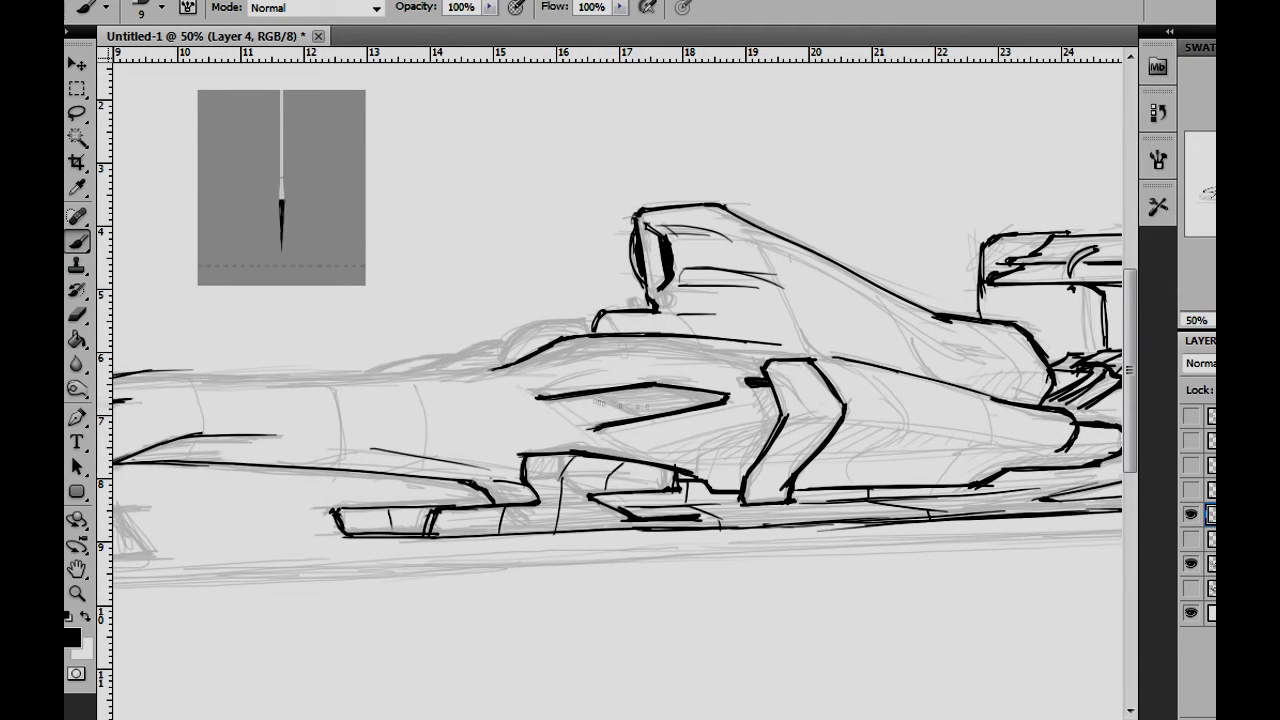
{"action": "left_click_drag", "start_coordinate": [590, 418], "coordinate": [630, 394]}
{"action": "left_click_drag", "start_coordinate": [592, 412], "coordinate": [720, 390]}
Strengthen and darken the upper body line
{"action": "left_click_drag", "start_coordinate": [550, 368], "coordinate": [726, 342]}
{"action": "mouse_move", "coordinate": [554, 325]}
{"action": "left_mouse_down"}
{"action": "mouse_move", "coordinate": [426, 370]}
{"action": "mouse_move", "coordinate": [770, 370]}
{"action": "left_mouse_up"}
{"action": "mouse_move", "coordinate": [486, 346]}
{"action": "left_mouse_down"}
{"action": "mouse_move", "coordinate": [650, 344]}
{"action": "mouse_move", "coordinate": [874, 314]}
{"action": "left_mouse_up"}
{"action": "left_click_drag", "start_coordinate": [606, 348], "coordinate": [840, 337]}
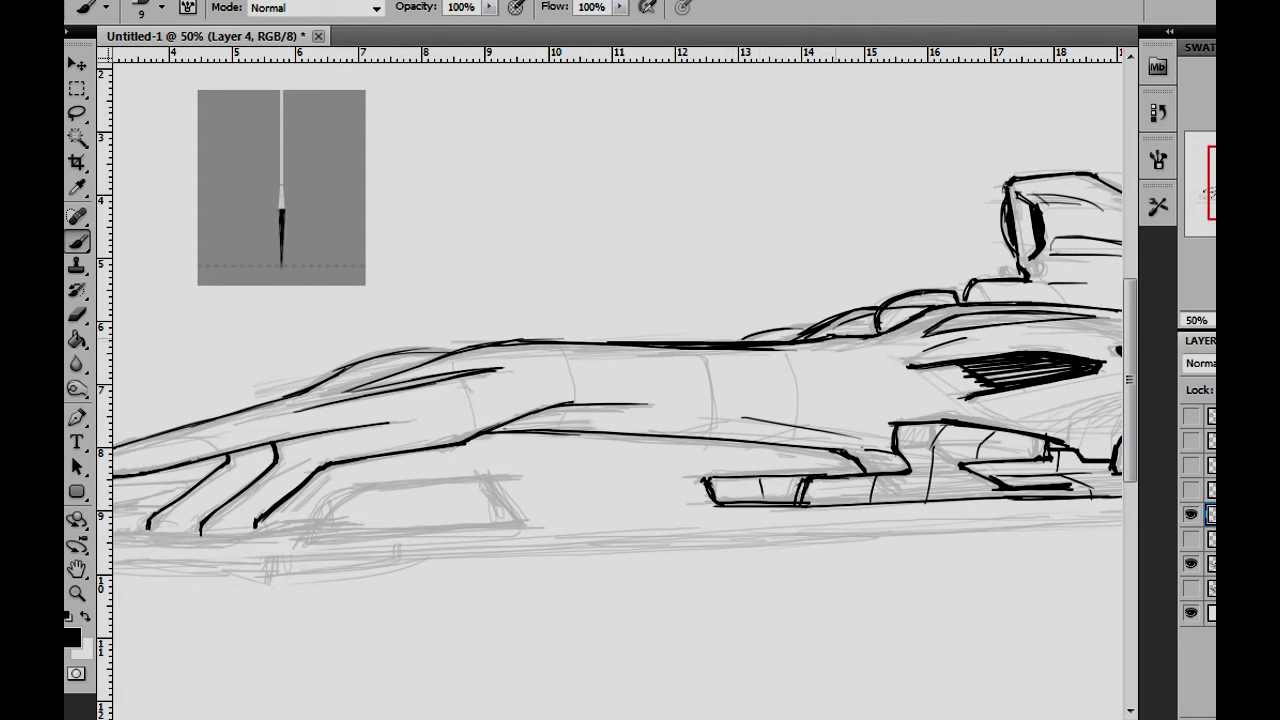
{"action": "left_click_drag", "start_coordinate": [316, 384], "coordinate": [458, 344]}
Ink the lower body line, front wing endplate, slot edge and nose tip details
{"action": "left_click_drag", "start_coordinate": [600, 400], "coordinate": [937, 332]}
{"action": "left_click_drag", "start_coordinate": [647, 467], "coordinate": [860, 453]}
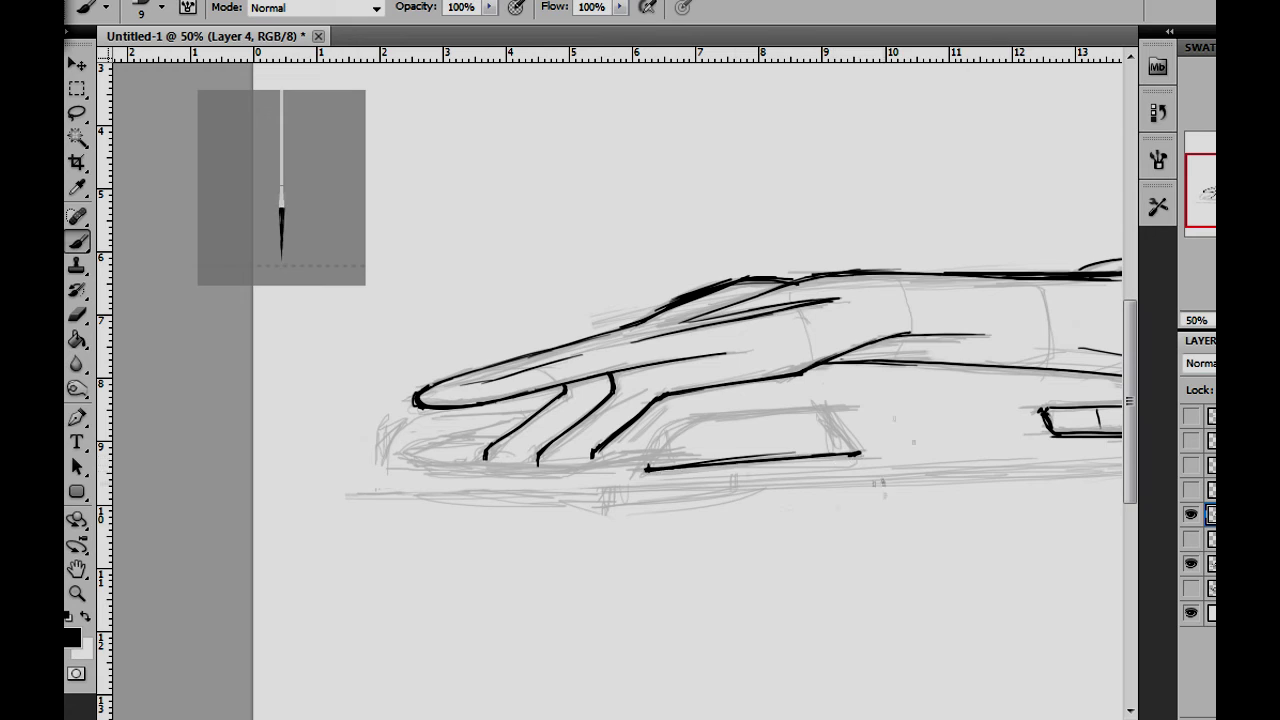
{"action": "left_click_drag", "start_coordinate": [812, 409], "coordinate": [885, 453]}
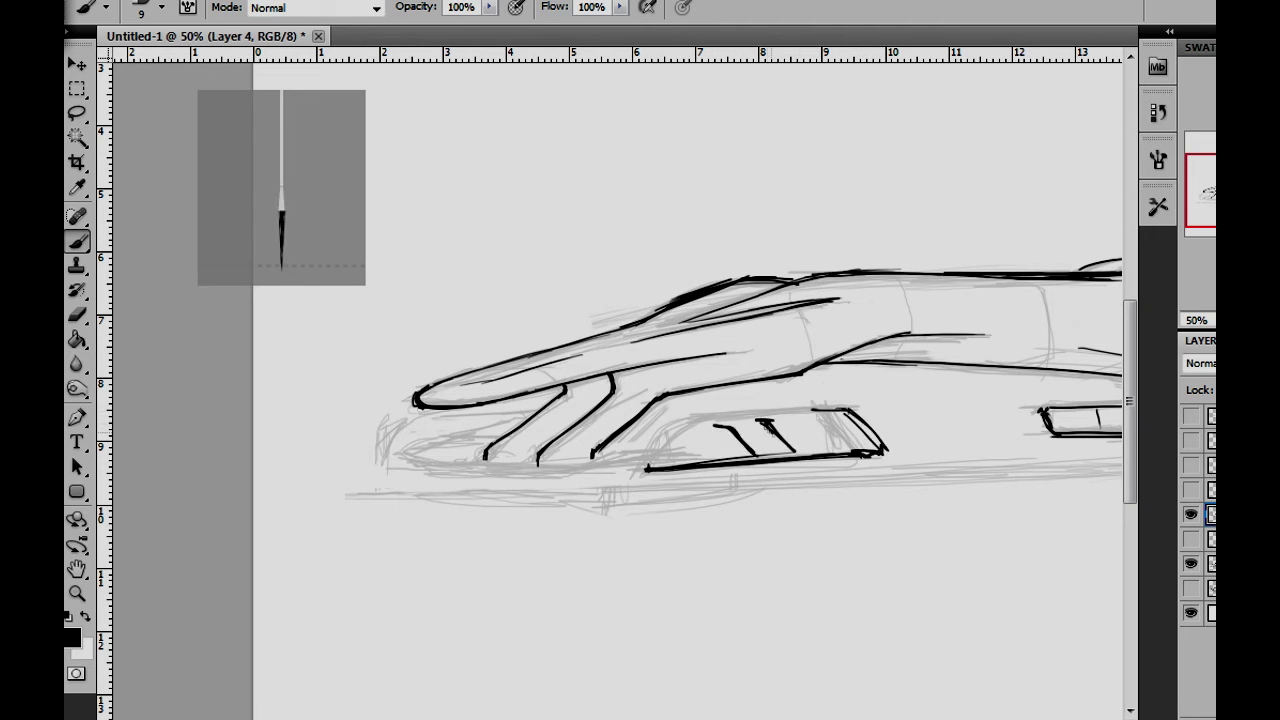
{"action": "left_click_drag", "start_coordinate": [830, 409], "coordinate": [663, 446]}
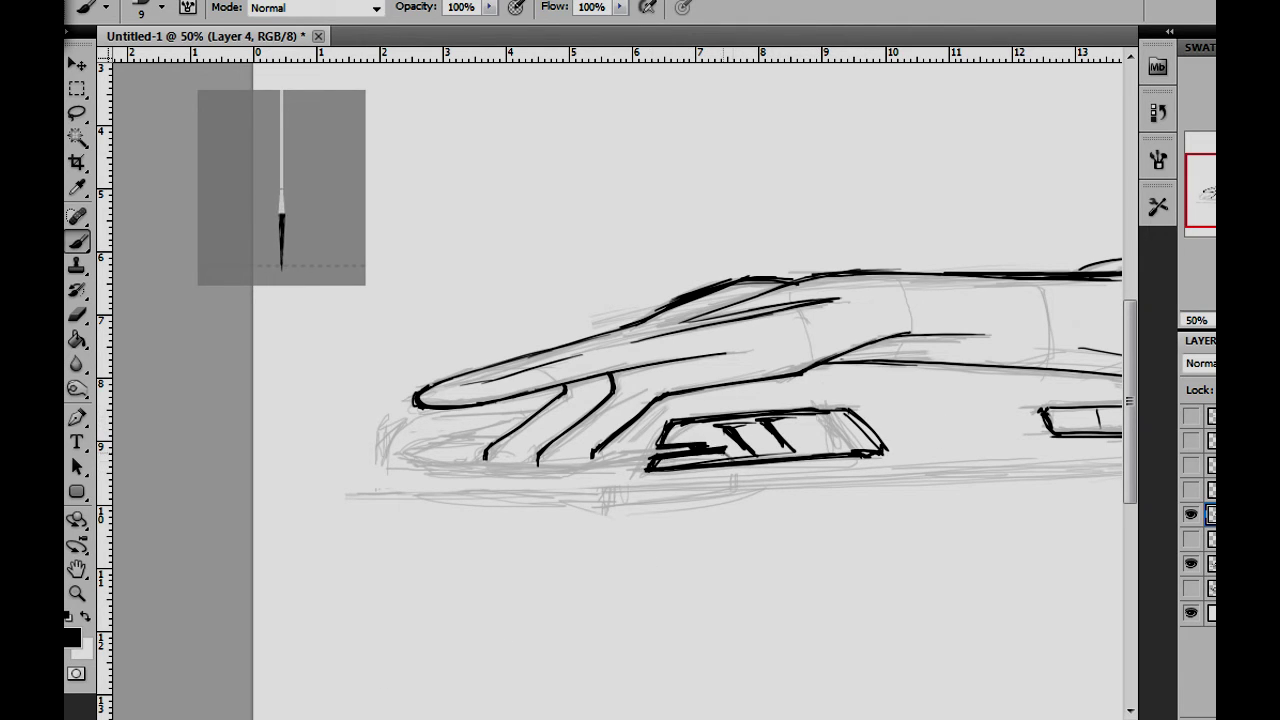
{"action": "left_click_drag", "start_coordinate": [408, 413], "coordinate": [390, 436]}
{"action": "left_click_drag", "start_coordinate": [396, 428], "coordinate": [514, 418]}
{"action": "mouse_move", "coordinate": [412, 460]}
{"action": "left_mouse_down"}
{"action": "mouse_move", "coordinate": [658, 447]}
{"action": "mouse_move", "coordinate": [380, 458]}
{"action": "left_mouse_up"}
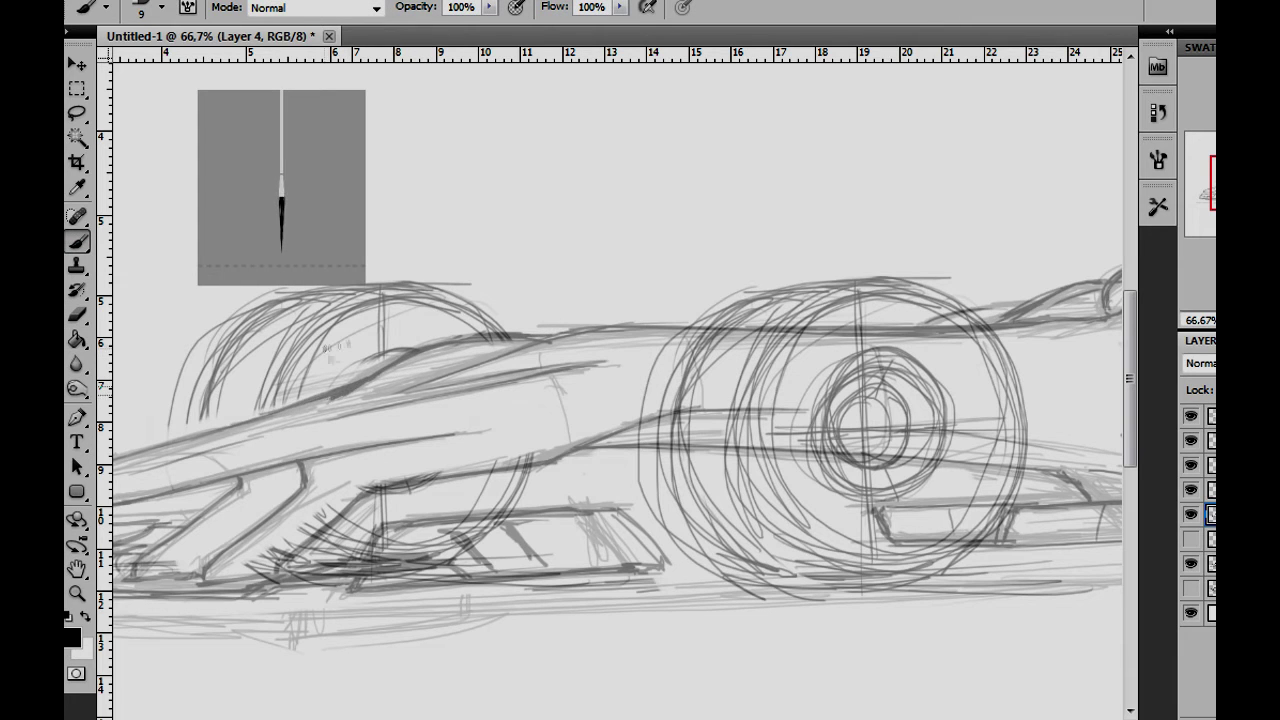
Extend the sidepod line with its rear edge and darken the nose's upper edge
{"action": "mouse_move", "coordinate": [410, 392]}
{"action": "left_mouse_down"}
{"action": "mouse_move", "coordinate": [618, 364]}
{"action": "mouse_move", "coordinate": [566, 450]}
{"action": "left_mouse_up"}
{"action": "left_click_drag", "start_coordinate": [570, 450], "coordinate": [723, 434]}
{"action": "left_click_drag", "start_coordinate": [262, 450], "coordinate": [424, 392]}
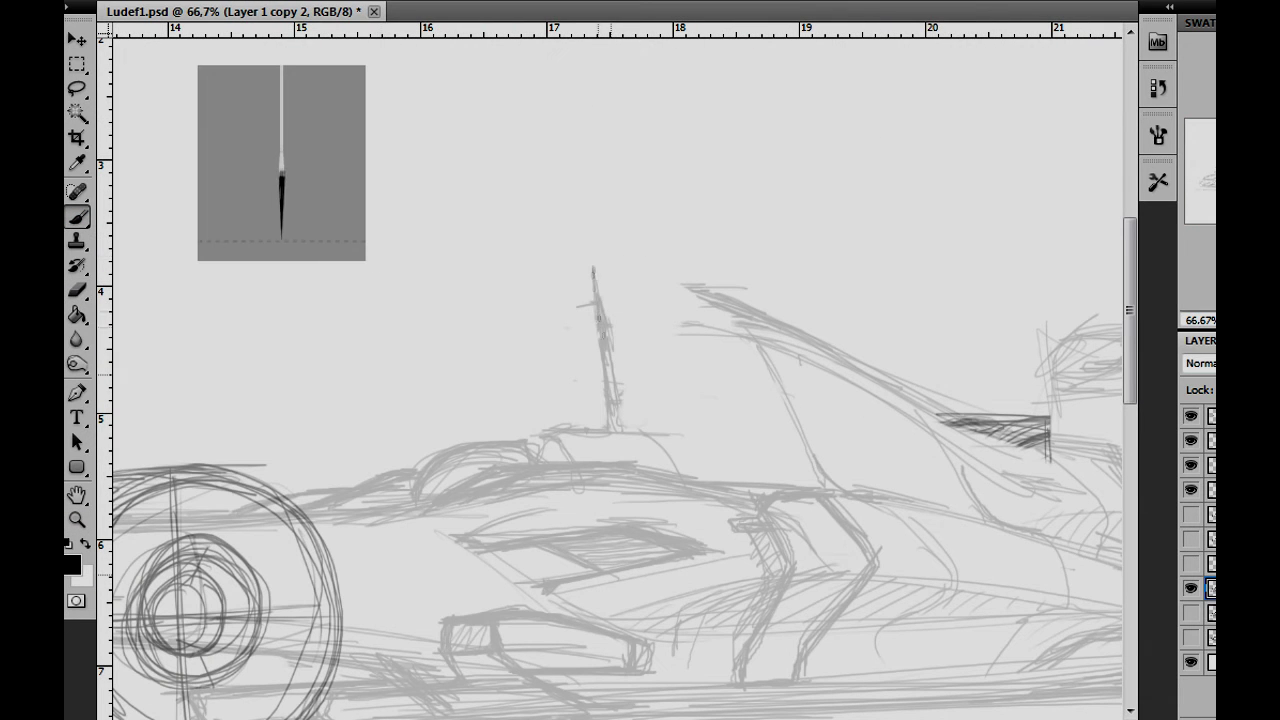
Erase the top of the intake fin and redraw it with new brush strokes
{"action": "left_click_drag", "start_coordinate": [612, 232], "coordinate": [722, 240]}
{"action": "key", "text": "b"}
{"action": "left_click_drag", "start_coordinate": [592, 280], "coordinate": [625, 415]}
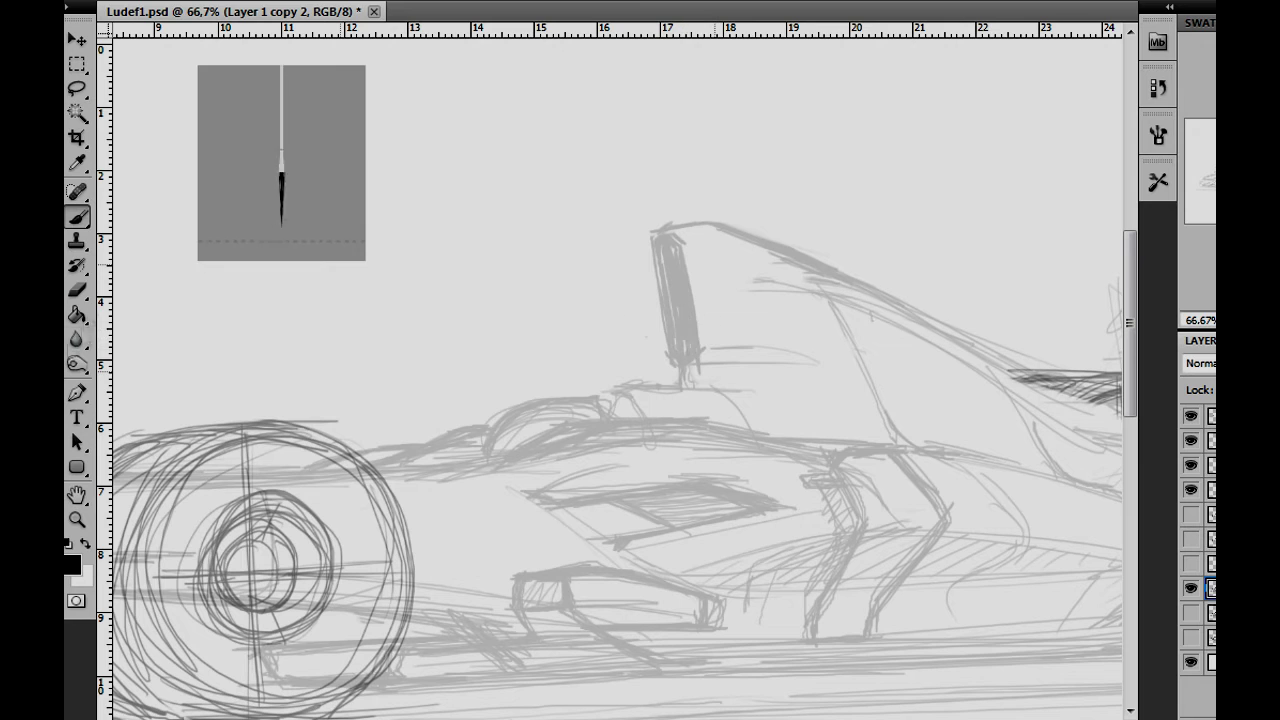
Sketch the helmet outline and cockpit line, then strengthen the front wheel lines
{"action": "mouse_move", "coordinate": [600, 380]}
{"action": "left_mouse_down"}
{"action": "mouse_move", "coordinate": [470, 458]}
{"action": "mouse_move", "coordinate": [786, 386]}
{"action": "left_mouse_up"}
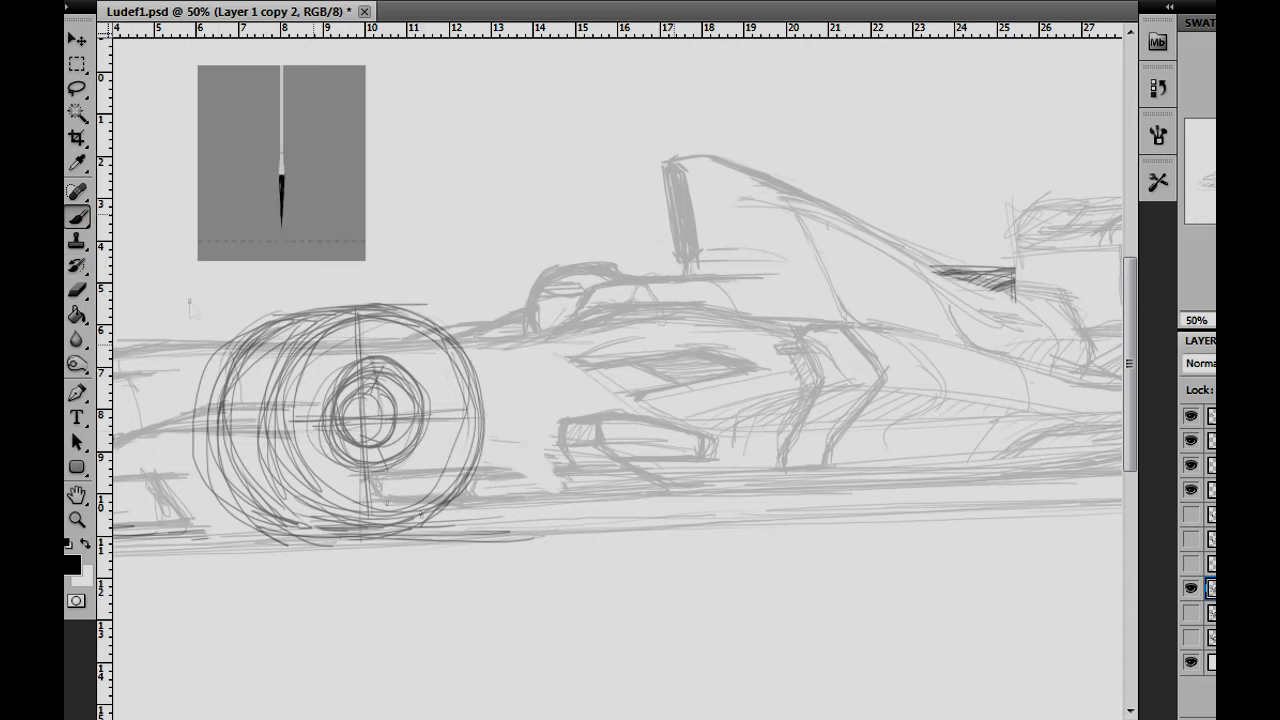
{"action": "left_click_drag", "start_coordinate": [286, 432], "coordinate": [468, 482]}
{"action": "left_click_drag", "start_coordinate": [390, 425], "coordinate": [597, 455]}
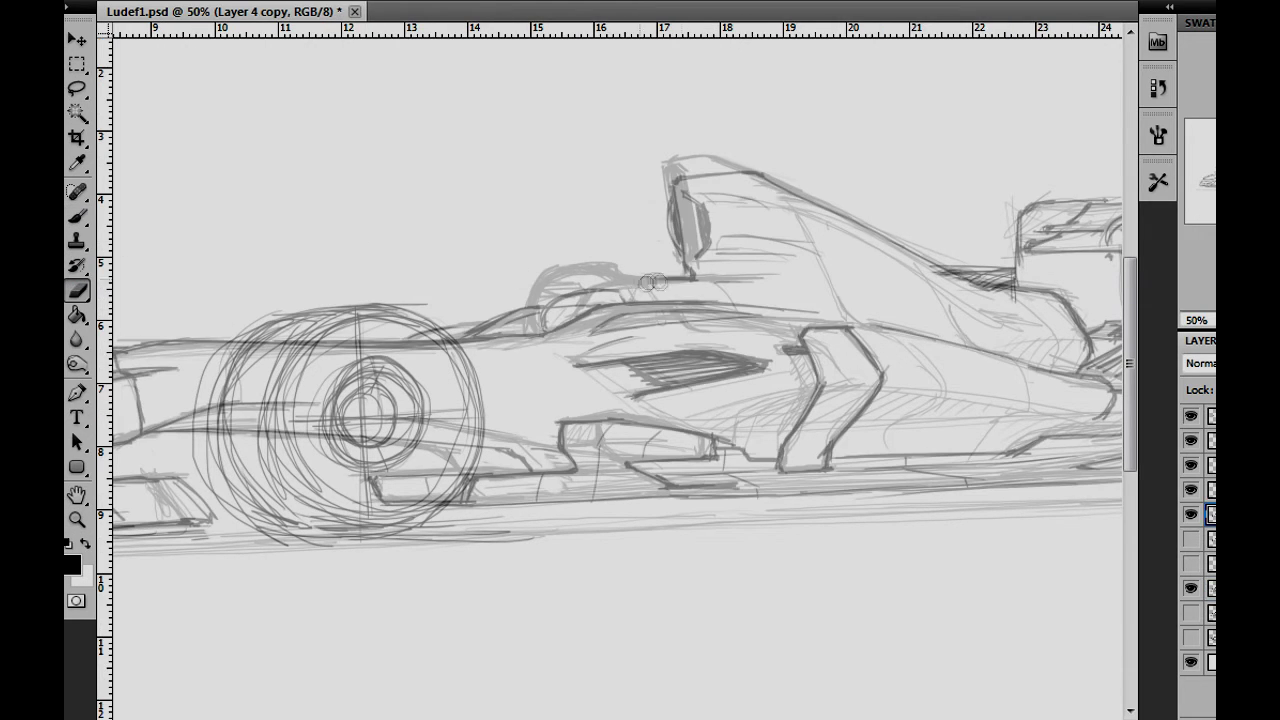
Lighten the cockpit and engine-cover lines, then hatch the roll-hoop intake dark
{"action": "left_click_drag", "start_coordinate": [650, 290], "coordinate": [740, 170]}
{"action": "mouse_move", "coordinate": [780, 245]}
{"action": "left_mouse_down"}
{"action": "mouse_move", "coordinate": [548, 318]}
{"action": "mouse_move", "coordinate": [620, 268]}
{"action": "mouse_move", "coordinate": [765, 274]}
{"action": "left_mouse_up"}
{"action": "key", "text": "b"}
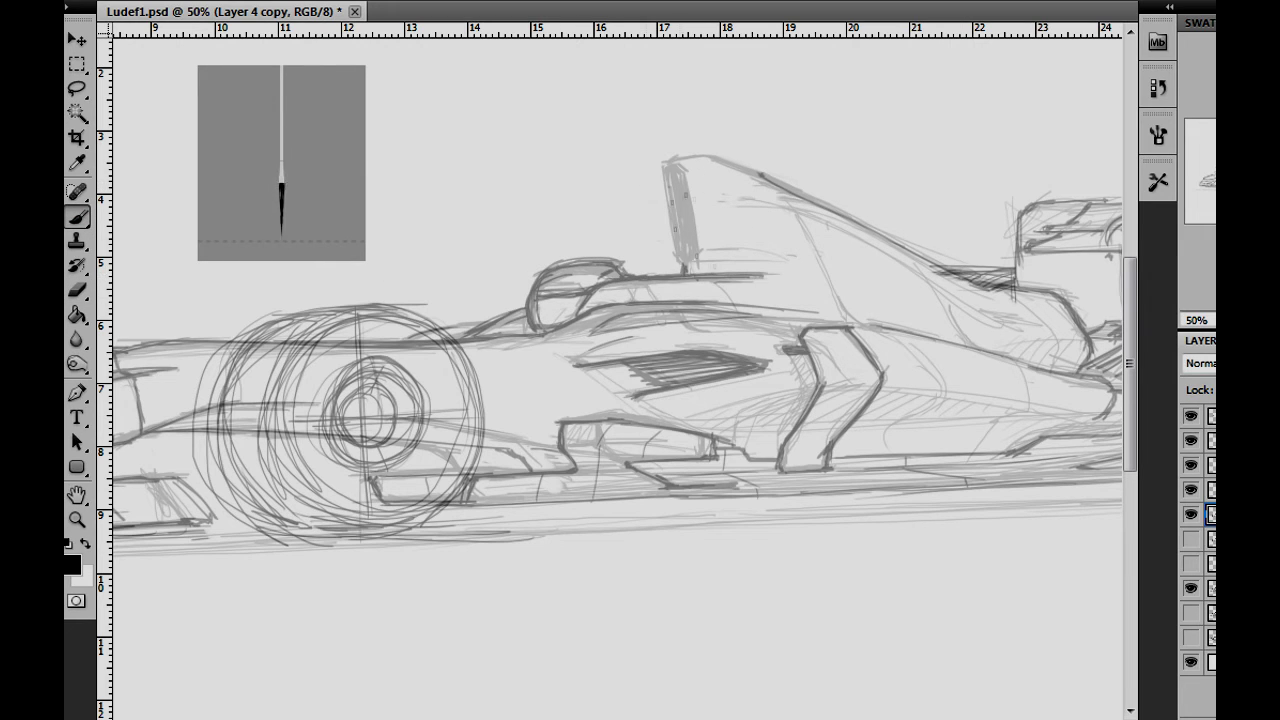
{"action": "left_click_drag", "start_coordinate": [672, 172], "coordinate": [690, 250]}
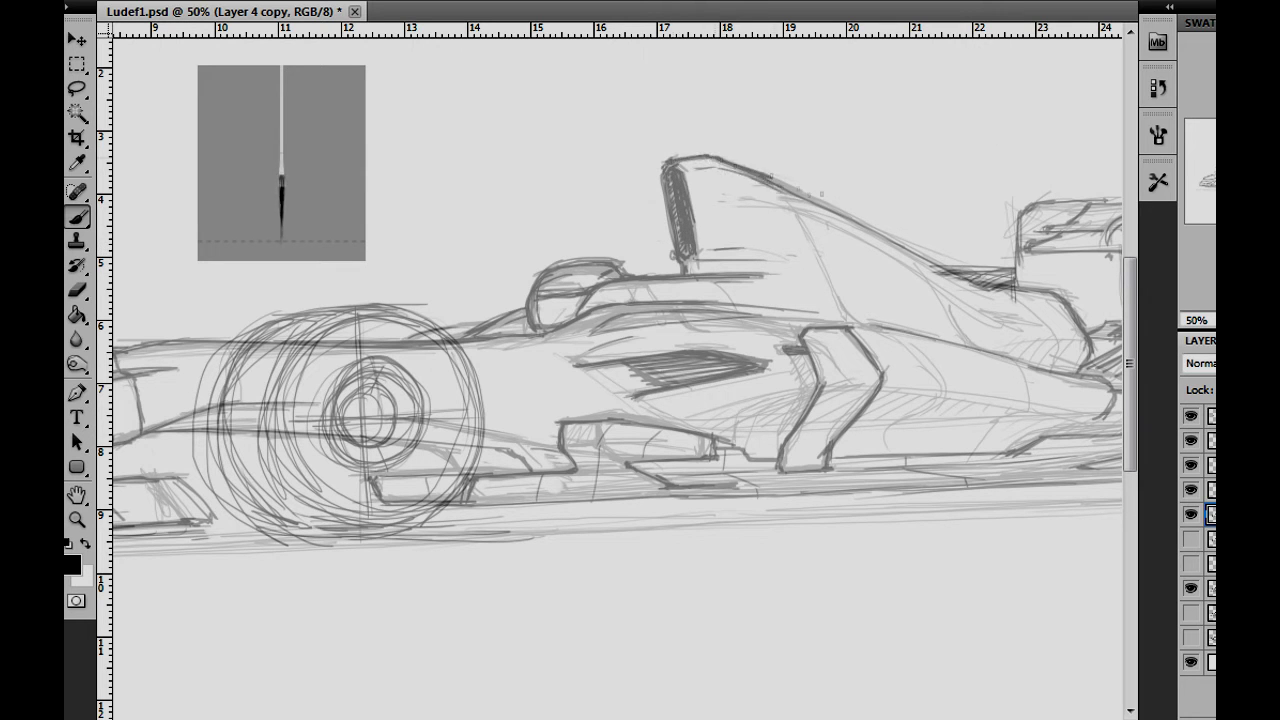
{"action": "left_click", "coordinate": [552, 313], "text": "alt"}
{"action": "key", "text": "b"}
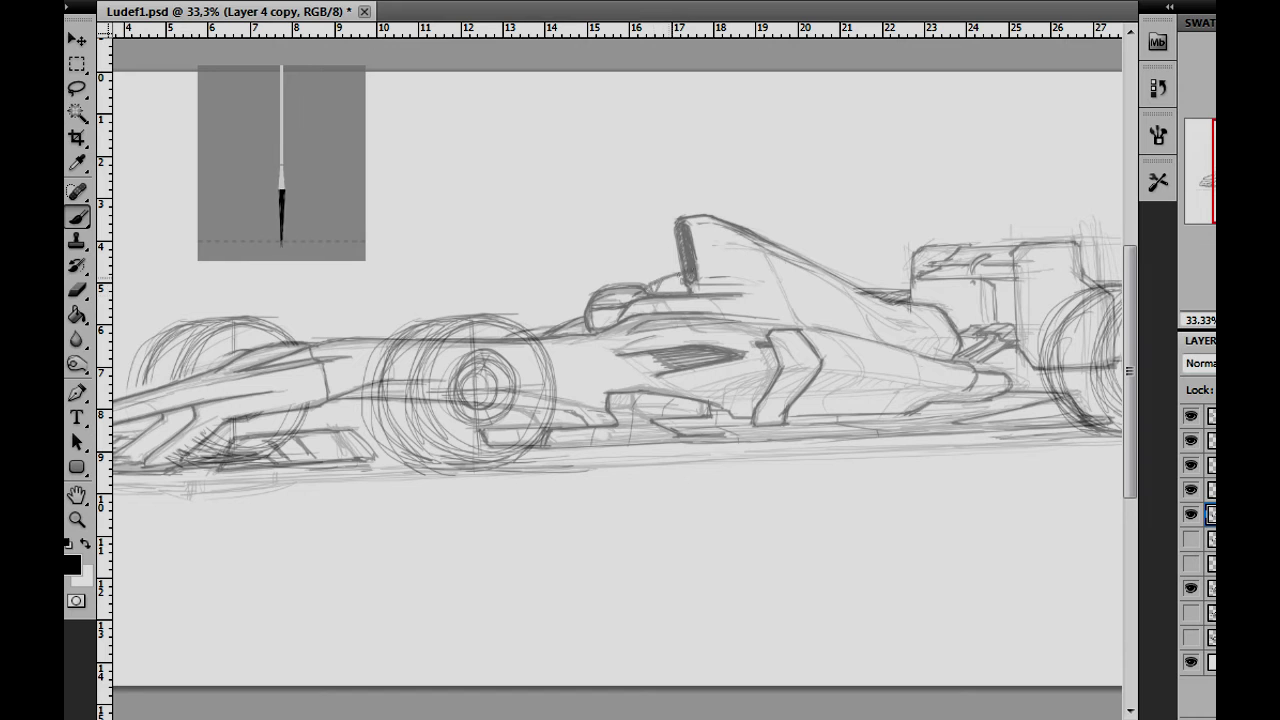
Redraw the thin line at the cockpit rear and select the Layer 4 copy layer
{"action": "scroll", "coordinate": [680, 316], "scroll_direction": "up", "scroll_amount": 2}
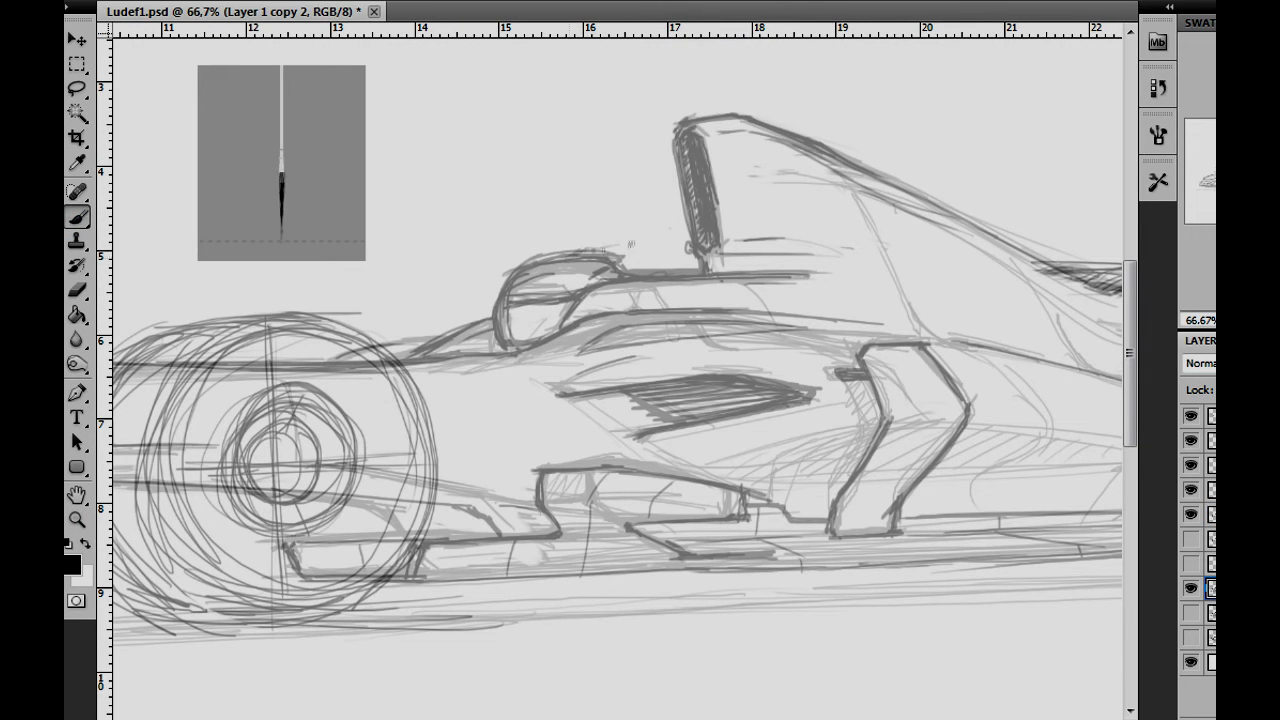
{"action": "key", "text": "ctrl+z"}
{"action": "left_click_drag", "start_coordinate": [600, 252], "coordinate": [690, 235]}
{"action": "key", "text": "e"}
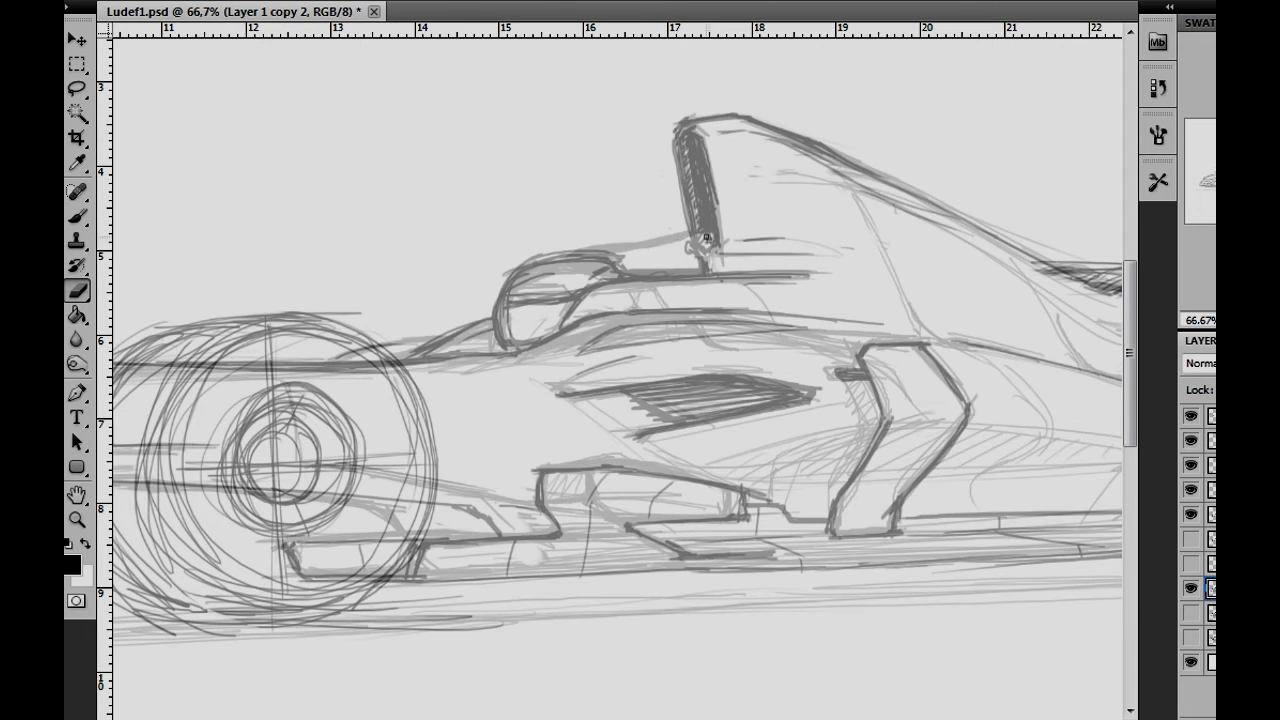
{"action": "left_click", "coordinate": [1210, 514]}
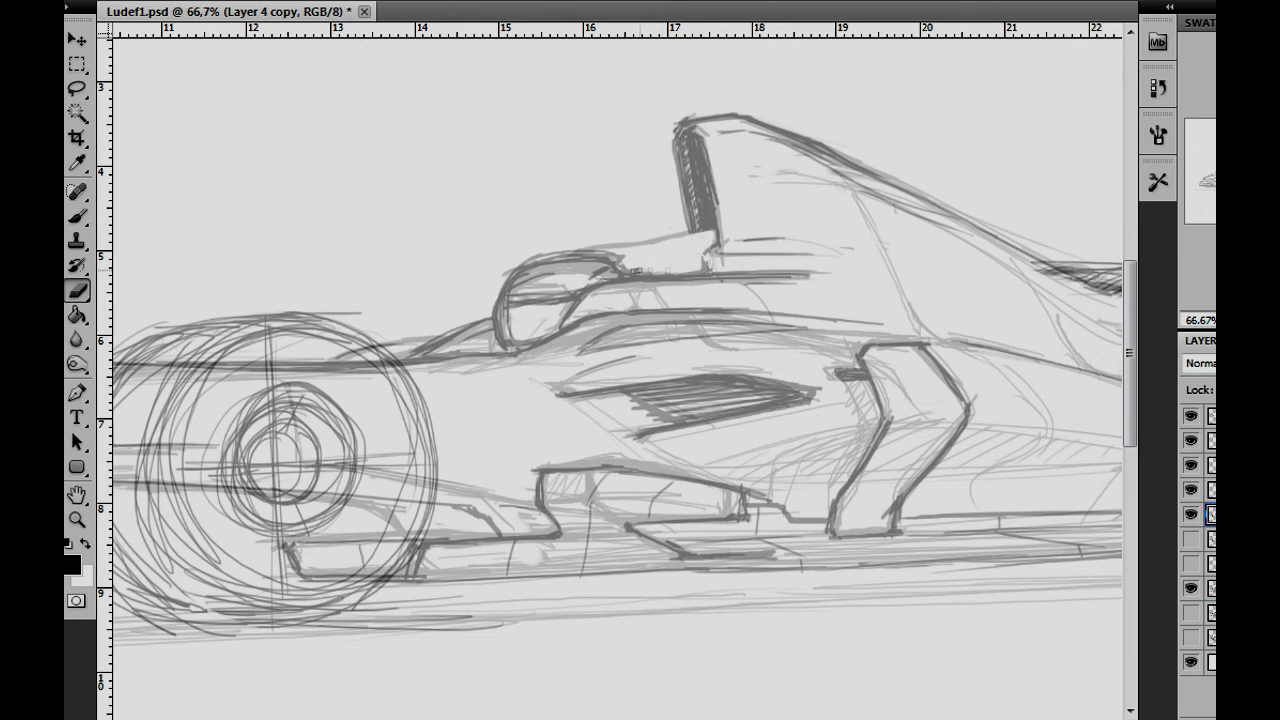
{"action": "key", "text": "b"}
{"action": "left_click", "coordinate": [681, 263], "text": "ctrl"}
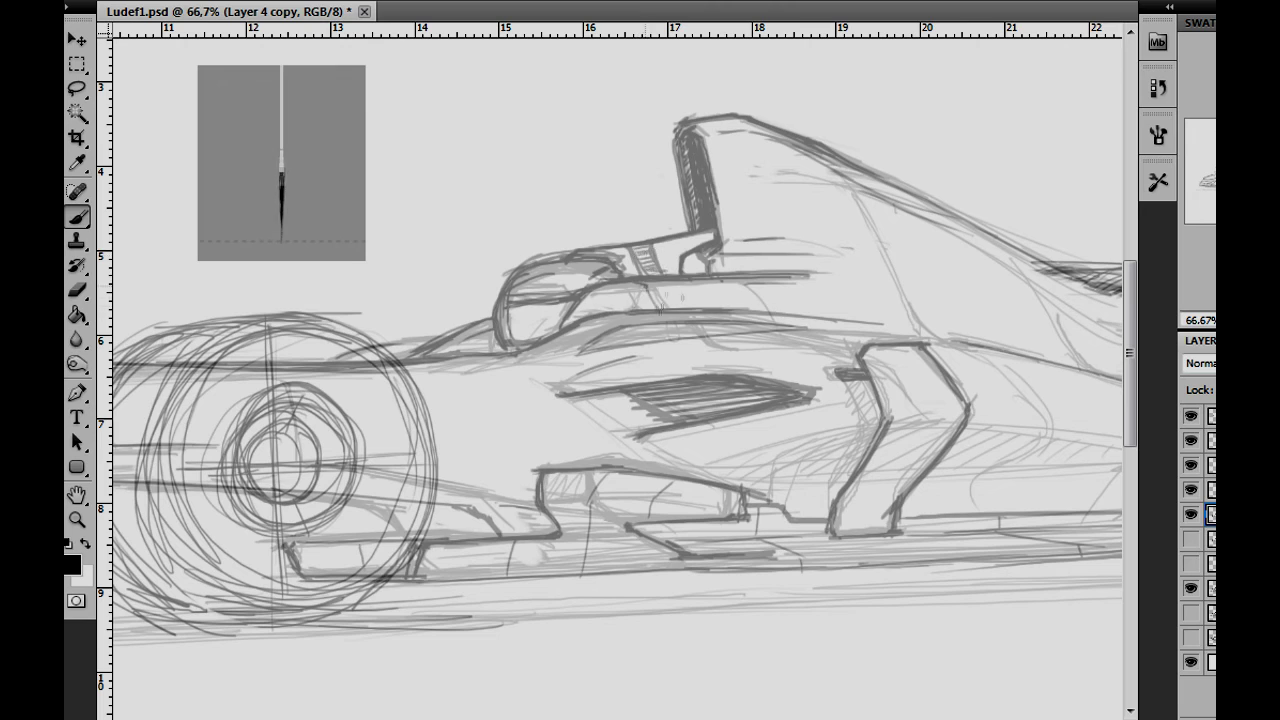
{"action": "left_click_drag", "start_coordinate": [672, 333], "coordinate": [897, 303]}
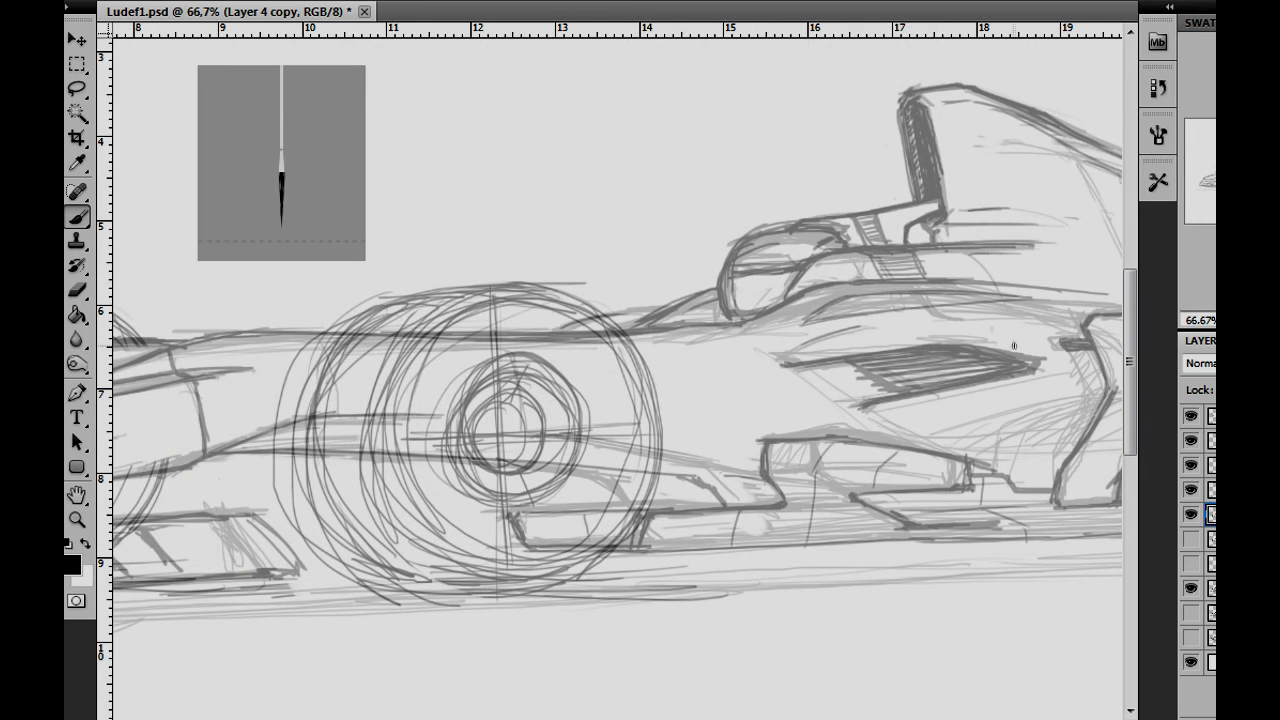
Move between Layer 1 copy 2 and Layer 4 copy, then frame the whole car
{"action": "key", "text": "ctrl+minus"}
{"action": "left_click_drag", "start_coordinate": [540, 350], "coordinate": [647, 352]}
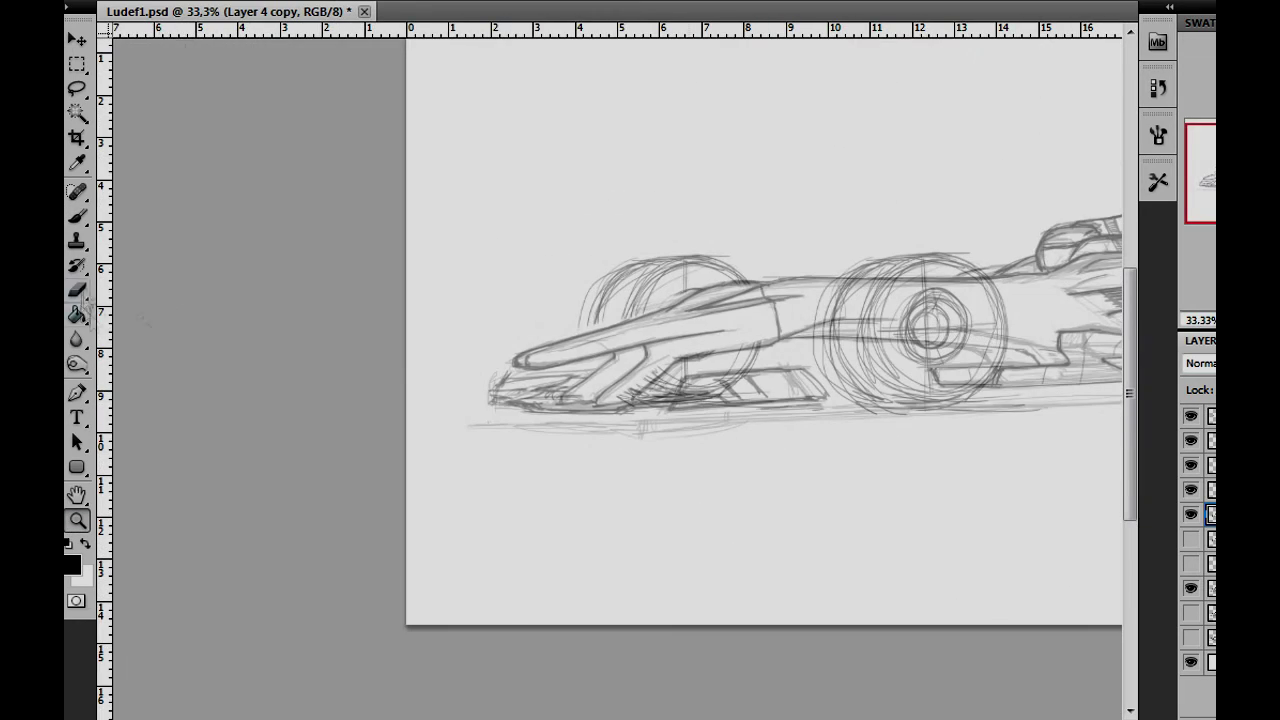
{"action": "key", "text": "e"}
{"action": "right_click", "coordinate": [647, 352]}
{"action": "key", "text": "Escape"}
{"action": "key", "text": "alt+bracketleft"}
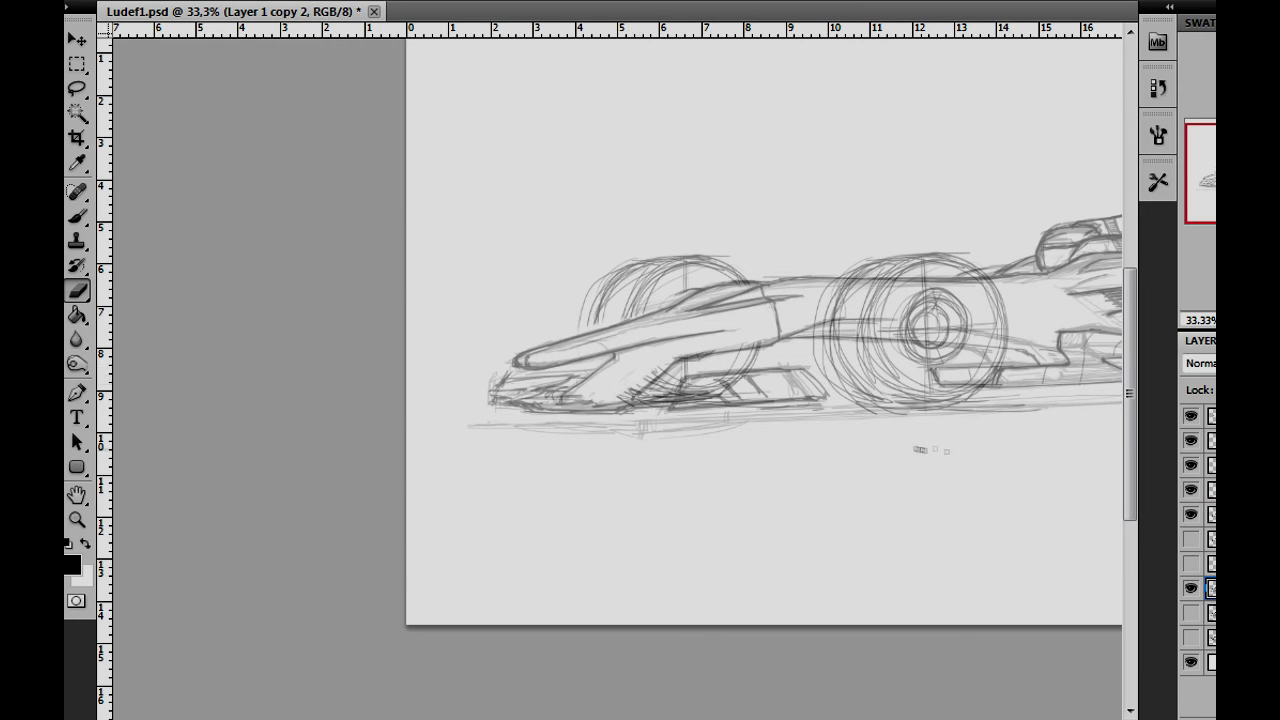
{"action": "key", "text": "b"}
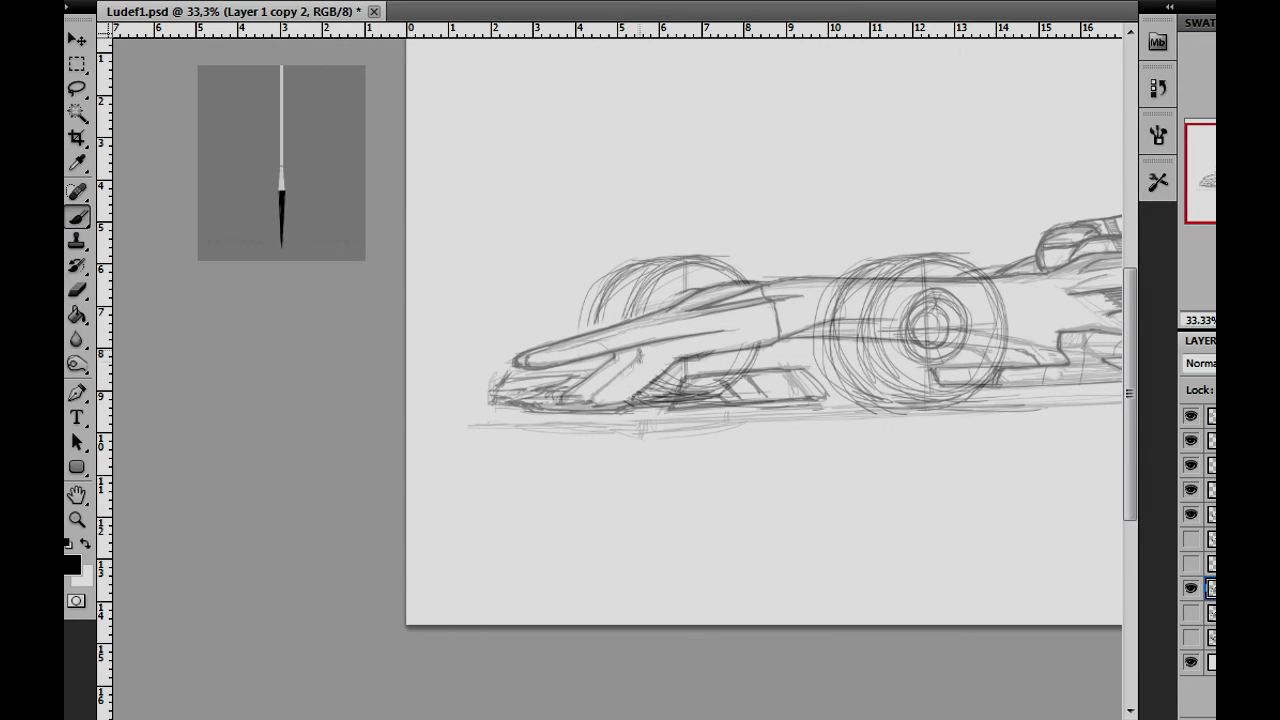
{"action": "key", "text": "alt+bracketright"}
{"action": "left_click_drag", "start_coordinate": [980, 432], "coordinate": [449, 443]}
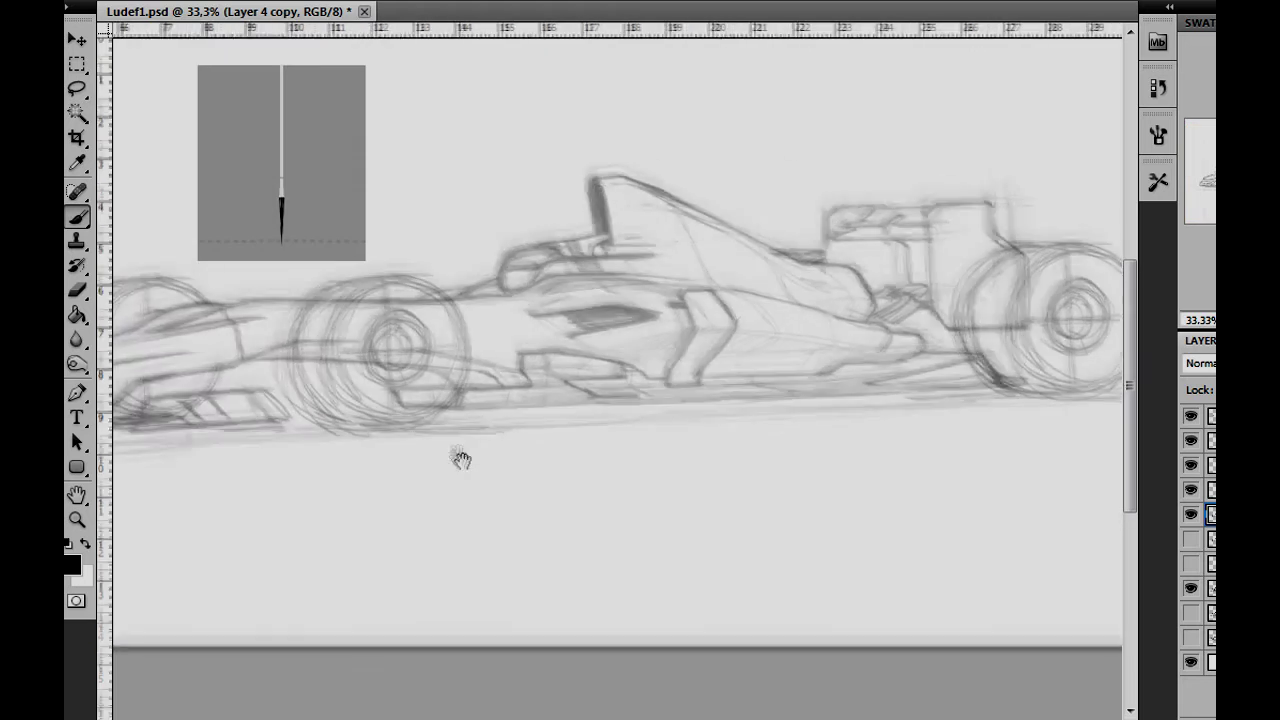
Add an empty Layer 5, select it and swap the foreground and background colours
{"action": "key", "text": "ctrl+shift+alt+n"}
{"action": "left_click", "coordinate": [1195, 514]}
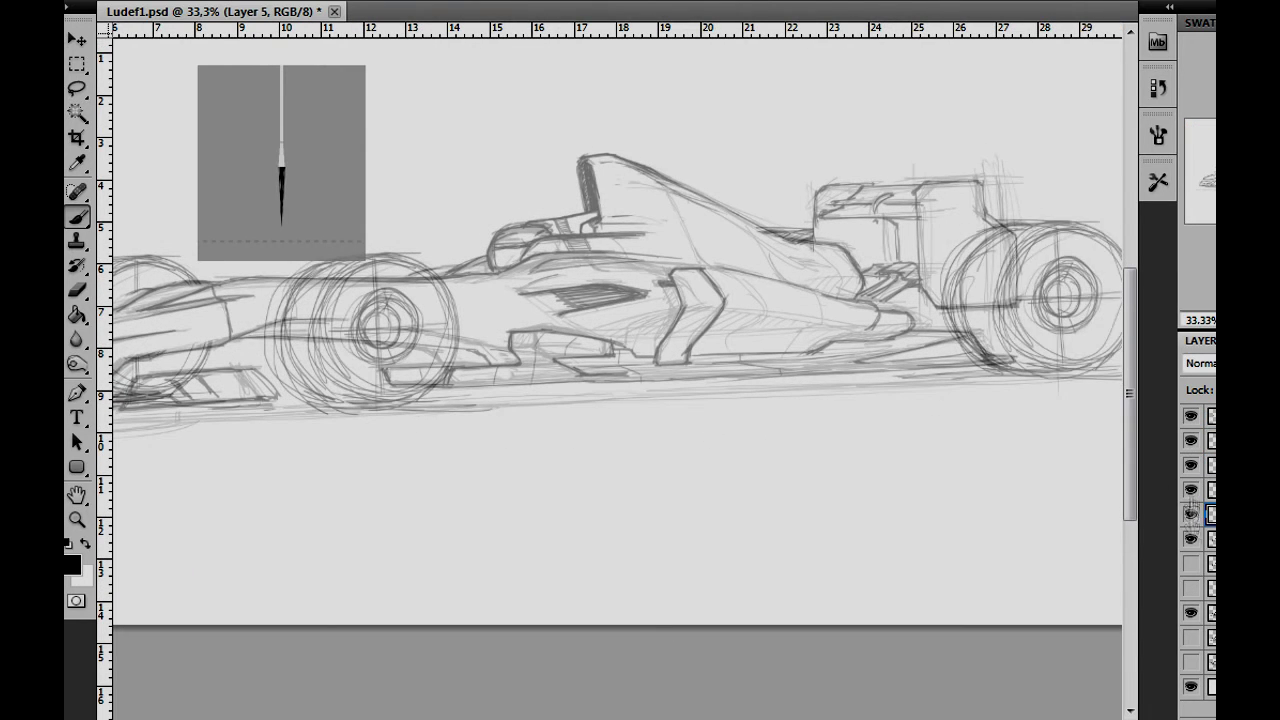
{"action": "key", "text": "x"}
{"action": "right_click", "coordinate": [519, 126]}
{"action": "left_click_drag", "start_coordinate": [420, 352], "coordinate": [700, 340]}
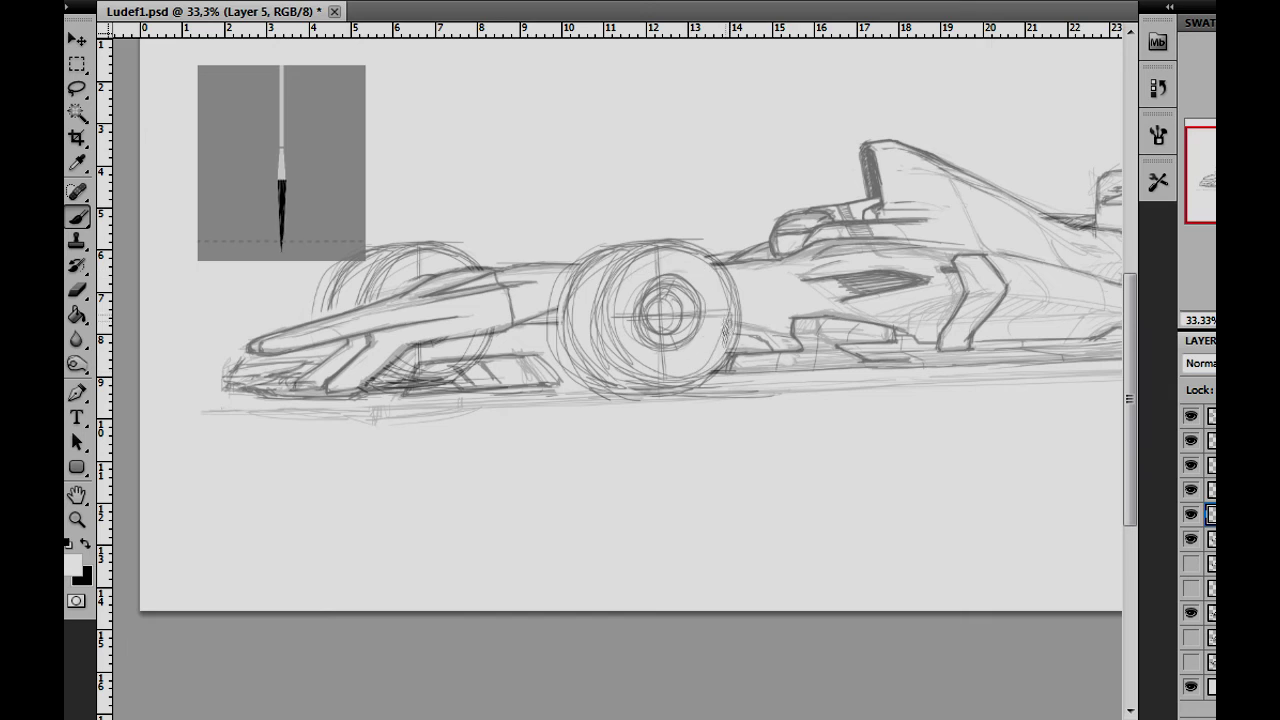
Create Layer 6 with Multiply blending mode
{"action": "key", "text": "e"}
{"action": "key", "text": "z"}
{"action": "key", "text": "ctrl+minus"}
{"action": "key", "text": "ctrl+minus"}
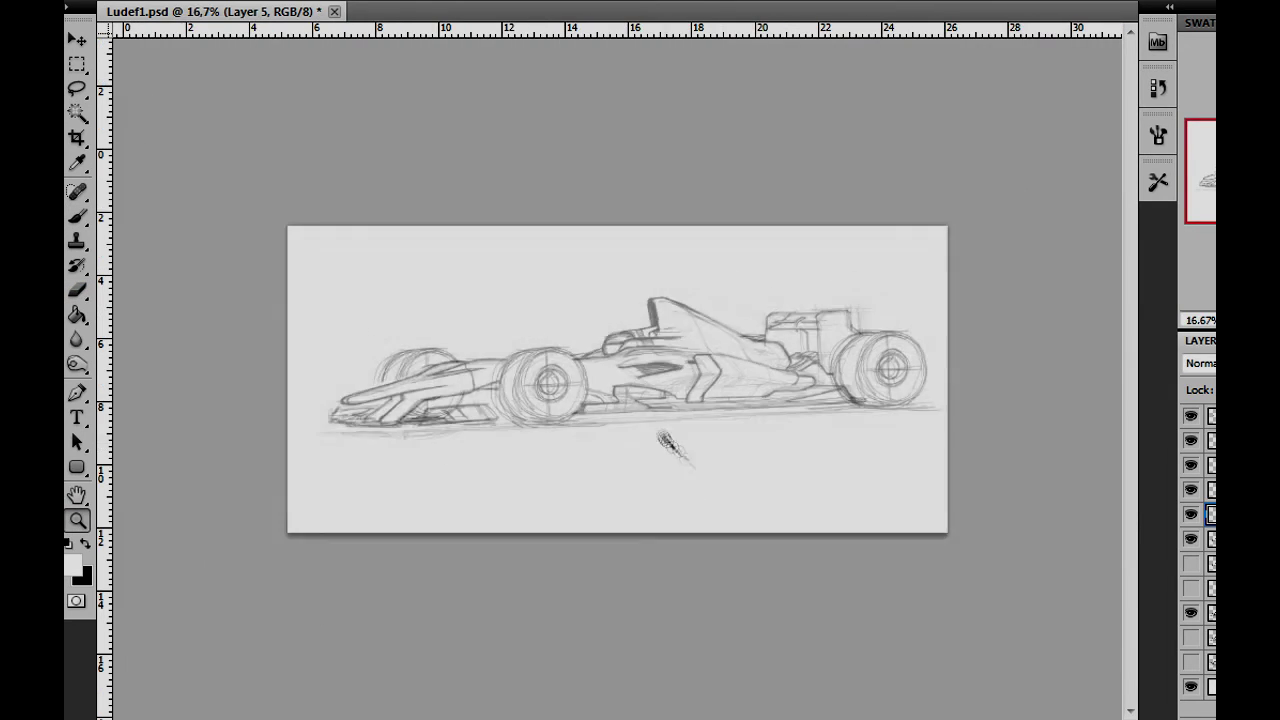
{"action": "key", "text": "ctrl+plus"}
{"action": "key", "text": "ctrl+shift+n"}
{"action": "key", "text": "Return"}
Zoom to 50% on the front and test a shading stroke near the front wheel
{"action": "key", "text": "x"}
{"action": "key", "text": "ctrl+plus"}
{"action": "key", "text": "ctrl+plus"}
{"action": "key", "text": "b"}
{"action": "left_click_drag", "start_coordinate": [714, 258], "coordinate": [688, 322]}
{"action": "key", "text": "ctrl+z"}
Shade along the nose's upper edge and begin grey strokes on the sidepod
{"action": "left_click_drag", "start_coordinate": [700, 236], "coordinate": [688, 340]}
{"action": "left_click_drag", "start_coordinate": [556, 258], "coordinate": [382, 326]}
{"action": "left_click_drag", "start_coordinate": [404, 376], "coordinate": [324, 450]}
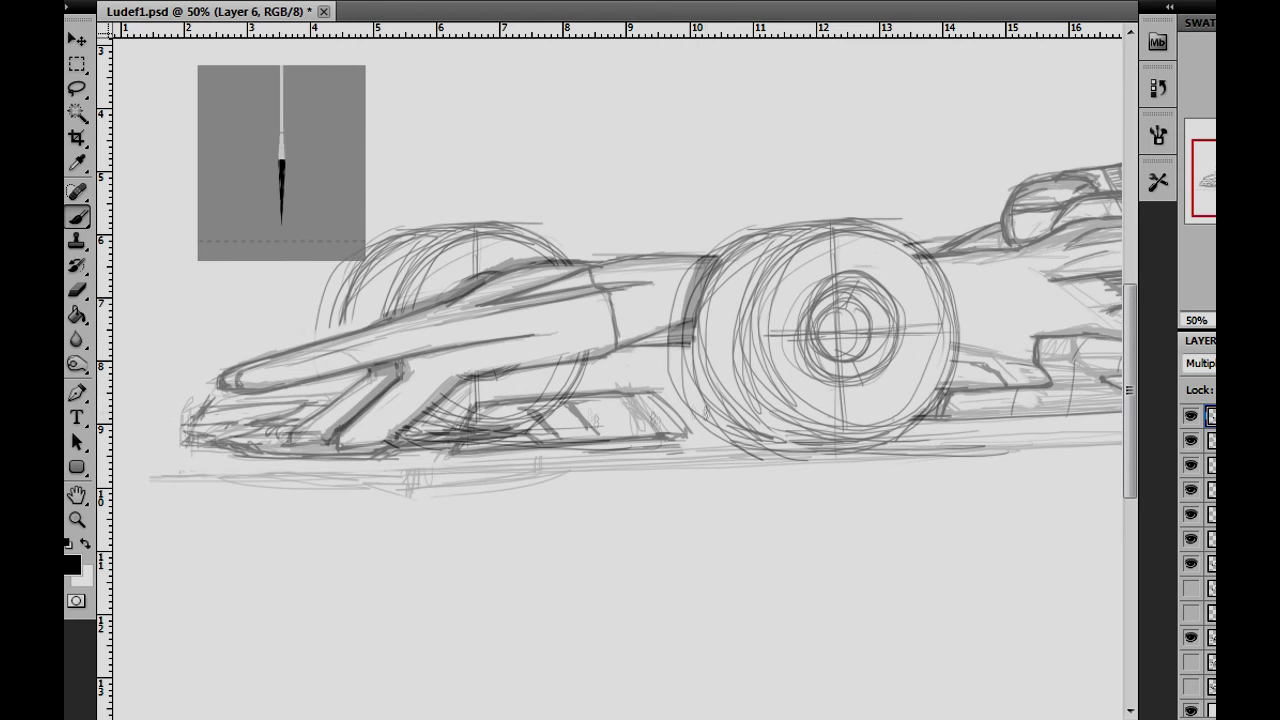
{"action": "left_click_drag", "start_coordinate": [900, 330], "coordinate": [339, 330]}
{"action": "mouse_move", "coordinate": [708, 250]}
{"action": "left_mouse_down"}
{"action": "mouse_move", "coordinate": [722, 310]}
{"action": "mouse_move", "coordinate": [696, 376]}
{"action": "left_mouse_up"}
Fill the sidepod's underside and the engine cover's upper edge with grey shading
{"action": "mouse_move", "coordinate": [714, 306]}
{"action": "left_mouse_down"}
{"action": "mouse_move", "coordinate": [604, 348]}
{"action": "mouse_move", "coordinate": [716, 304]}
{"action": "mouse_move", "coordinate": [1020, 342]}
{"action": "left_mouse_up"}
{"action": "left_click_drag", "start_coordinate": [768, 330], "coordinate": [1074, 350]}
{"action": "left_click_drag", "start_coordinate": [980, 355], "coordinate": [612, 350]}
{"action": "left_click_drag", "start_coordinate": [716, 300], "coordinate": [584, 338]}
{"action": "left_click_drag", "start_coordinate": [600, 174], "coordinate": [720, 180]}
{"action": "mouse_move", "coordinate": [880, 255]}
{"action": "left_mouse_down"}
{"action": "mouse_move", "coordinate": [1005, 285]}
{"action": "mouse_move", "coordinate": [890, 262]}
{"action": "left_mouse_up"}
Shade a band under the engine cover, a crescent on the rear tyre, and near the cockpit
{"action": "left_click_drag", "start_coordinate": [800, 330], "coordinate": [475, 395]}
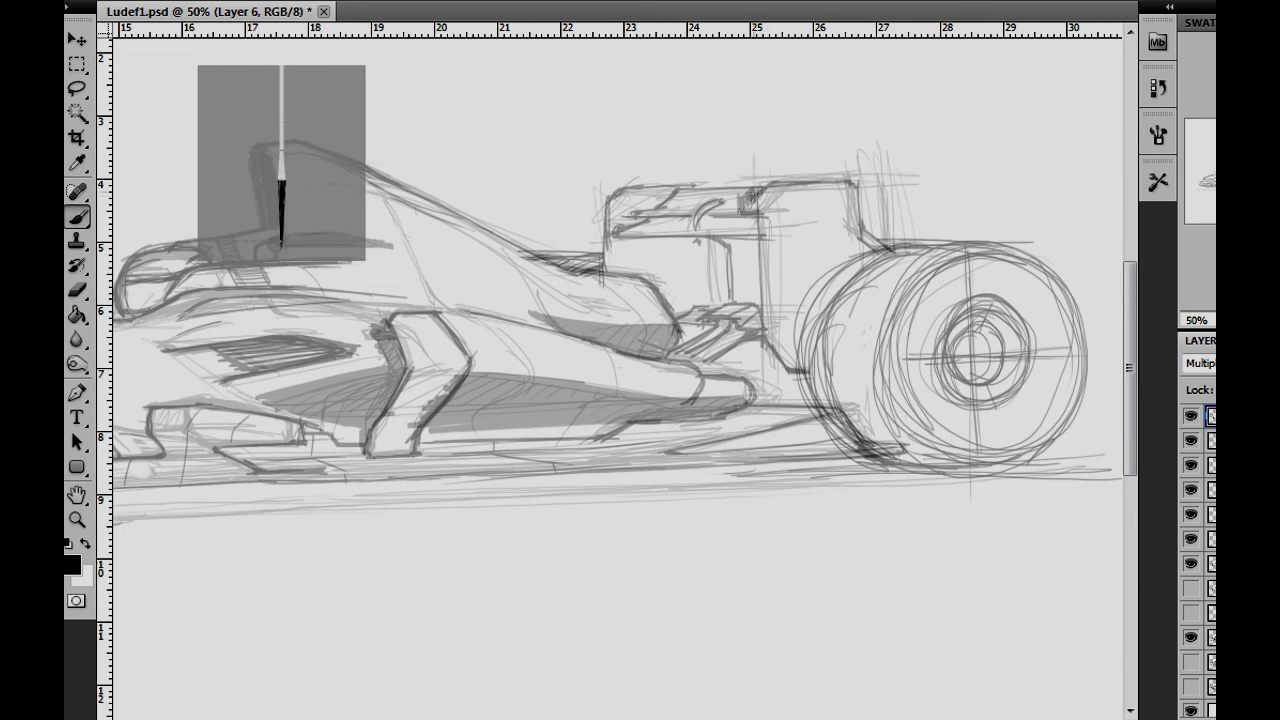
{"action": "left_click_drag", "start_coordinate": [614, 246], "coordinate": [732, 248]}
{"action": "mouse_move", "coordinate": [885, 248]}
{"action": "left_mouse_down"}
{"action": "mouse_move", "coordinate": [805, 370]}
{"action": "mouse_move", "coordinate": [792, 365]}
{"action": "left_mouse_up"}
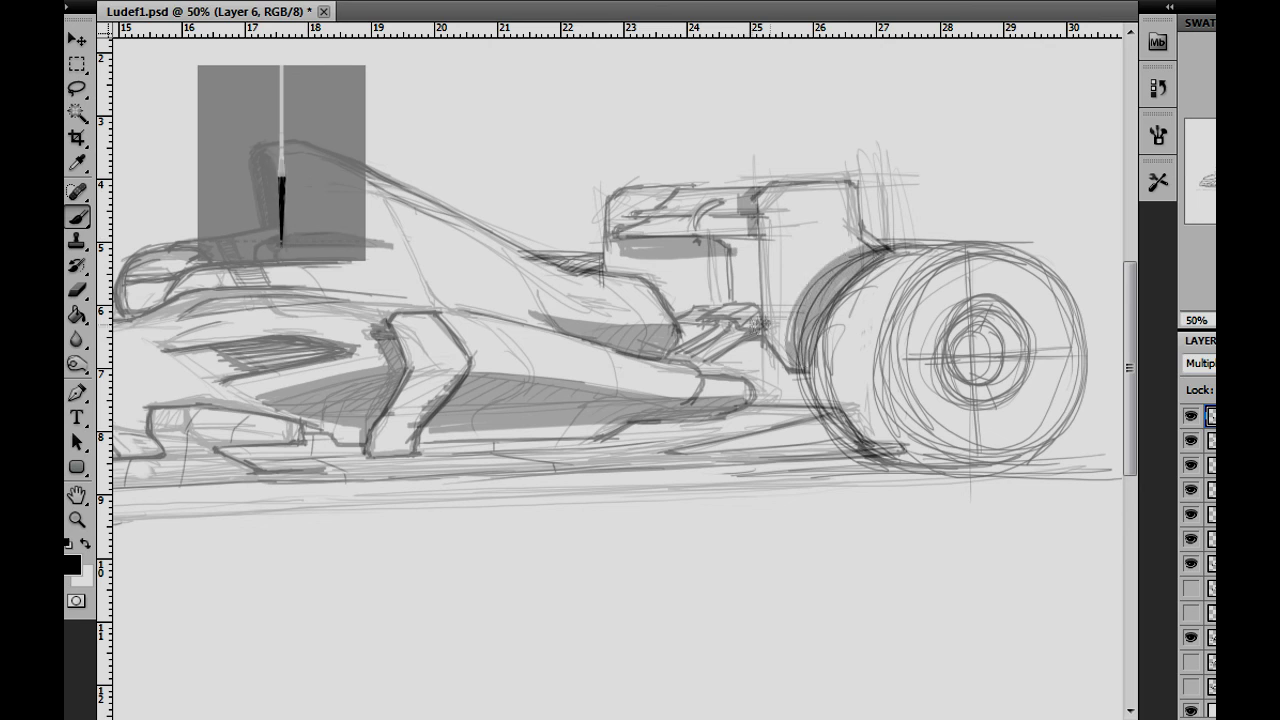
{"action": "left_click_drag", "start_coordinate": [766, 314], "coordinate": [728, 335]}
{"action": "left_click_drag", "start_coordinate": [790, 408], "coordinate": [865, 460]}
{"action": "left_click_drag", "start_coordinate": [140, 420], "coordinate": [607, 368]}
{"action": "mouse_move", "coordinate": [615, 352]}
{"action": "left_mouse_down"}
{"action": "mouse_move", "coordinate": [592, 386]}
{"action": "mouse_move", "coordinate": [626, 410]}
{"action": "left_mouse_up"}
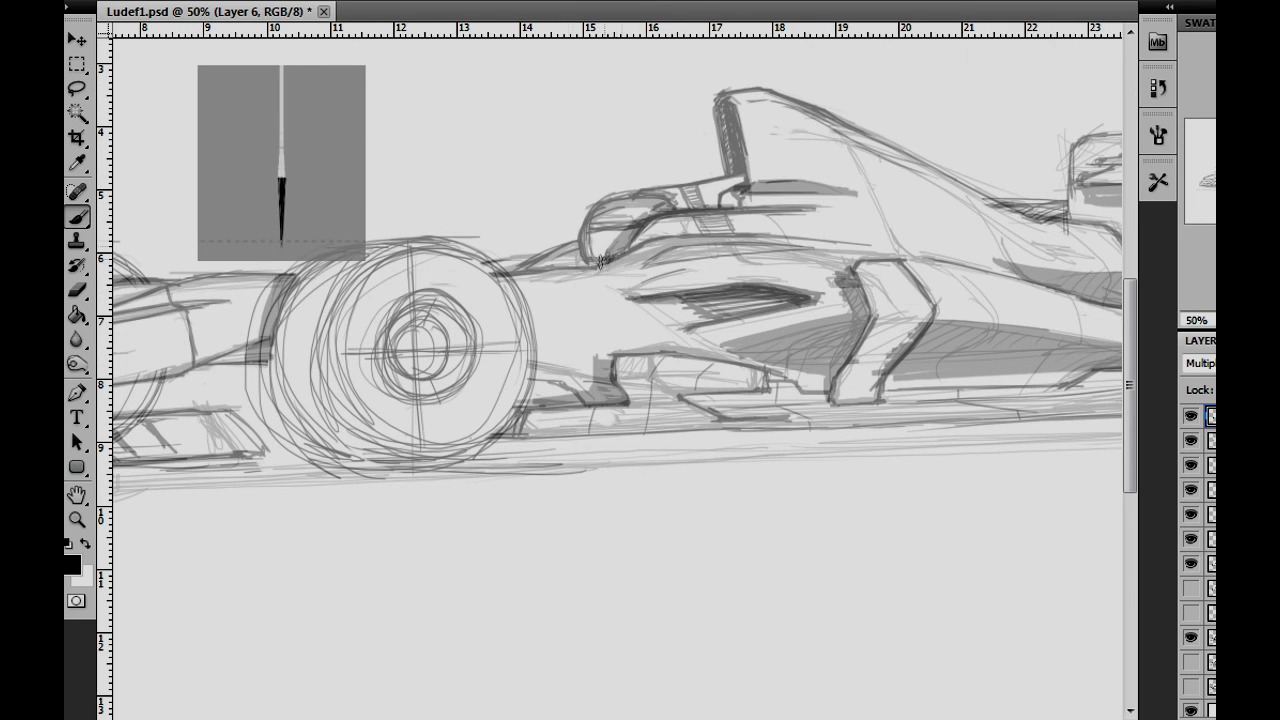